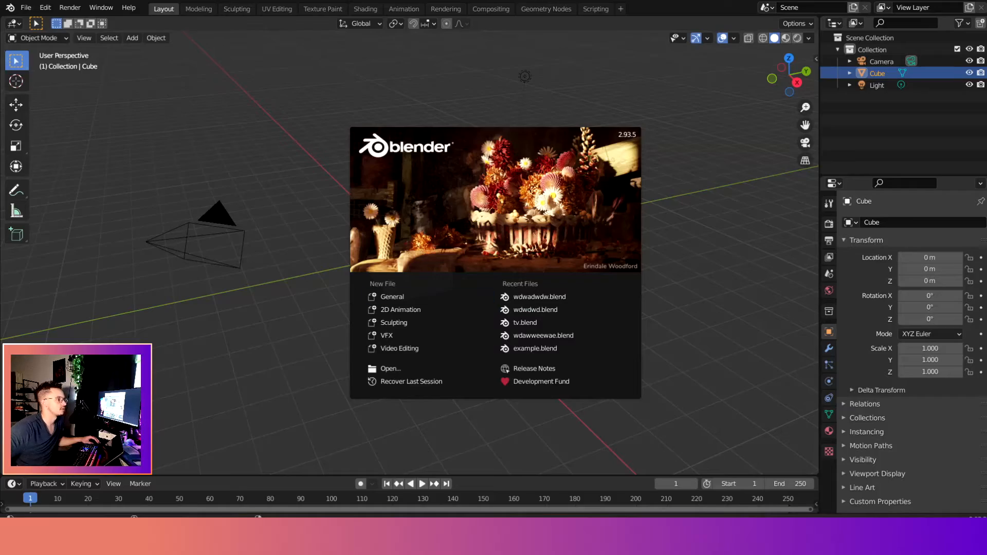
- Create a new file from the 2D Animation template
{"action": "left_click", "coordinate": [443, 308]}
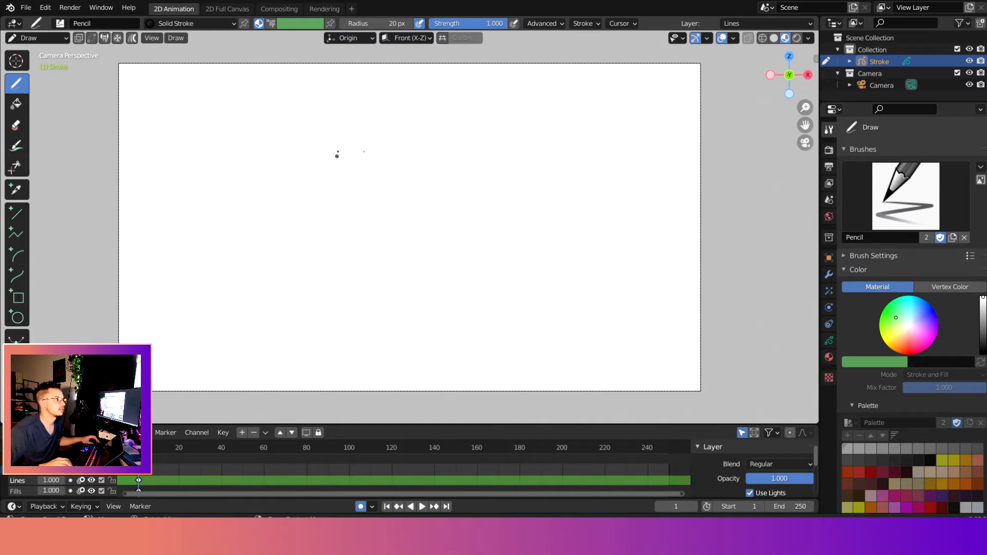
{"action": "scroll", "coordinate": [336, 155], "scroll_direction": "up", "scroll_amount": 3}
{"action": "key", "text": "KP_0"}
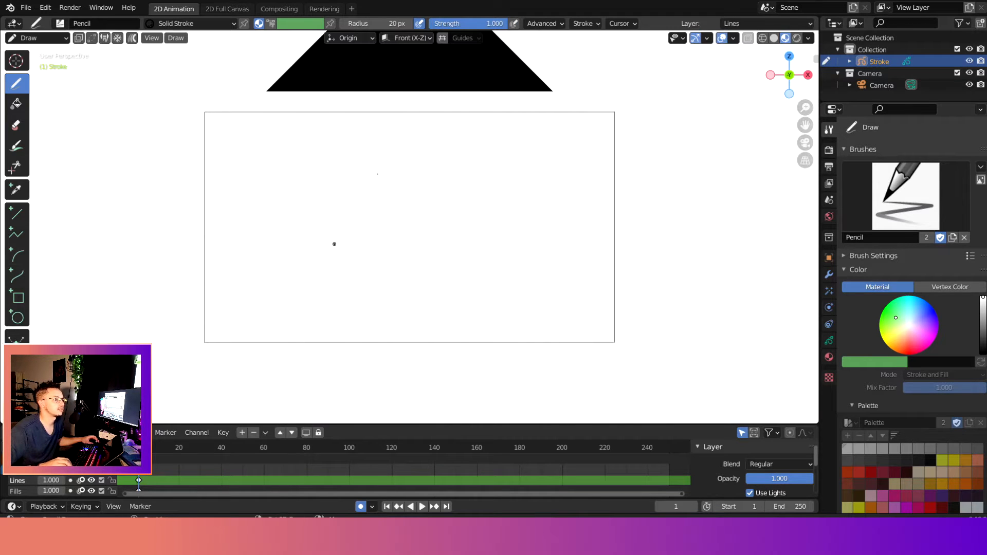
- Activate the Erase tool, set its mode to Point, and return to the camera view
{"action": "key", "text": "shift+space"}
{"action": "left_click", "coordinate": [324, 267]}
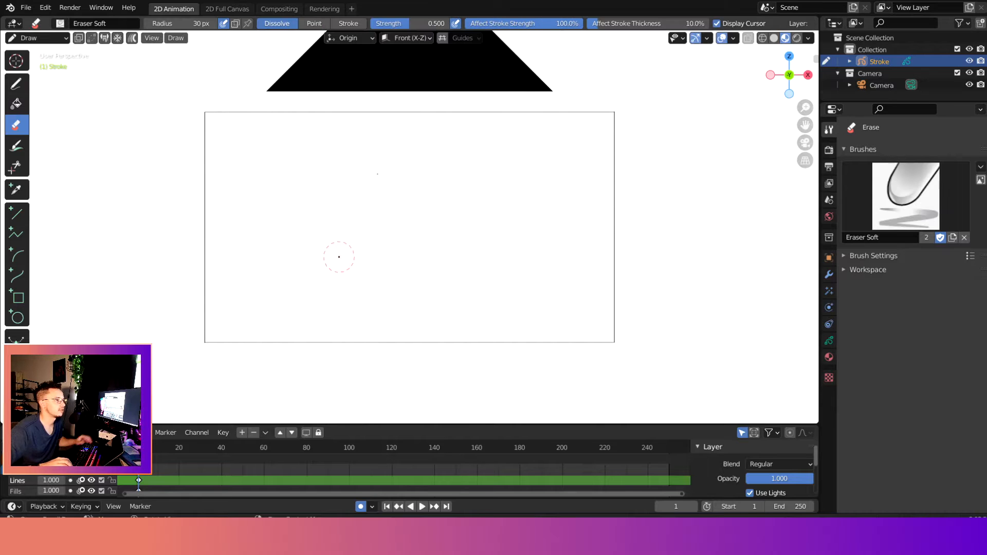
{"action": "key", "text": "space"}
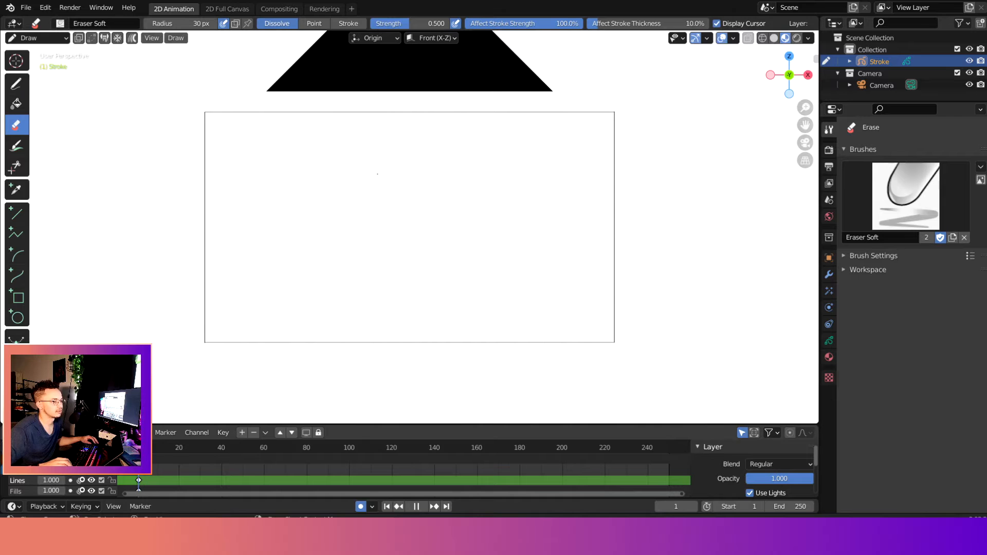
{"action": "key", "text": "space"}
{"action": "middle_click_drag", "start_coordinate": [293, 329], "coordinate": [365, 290]}
{"action": "key", "text": "KP_0"}
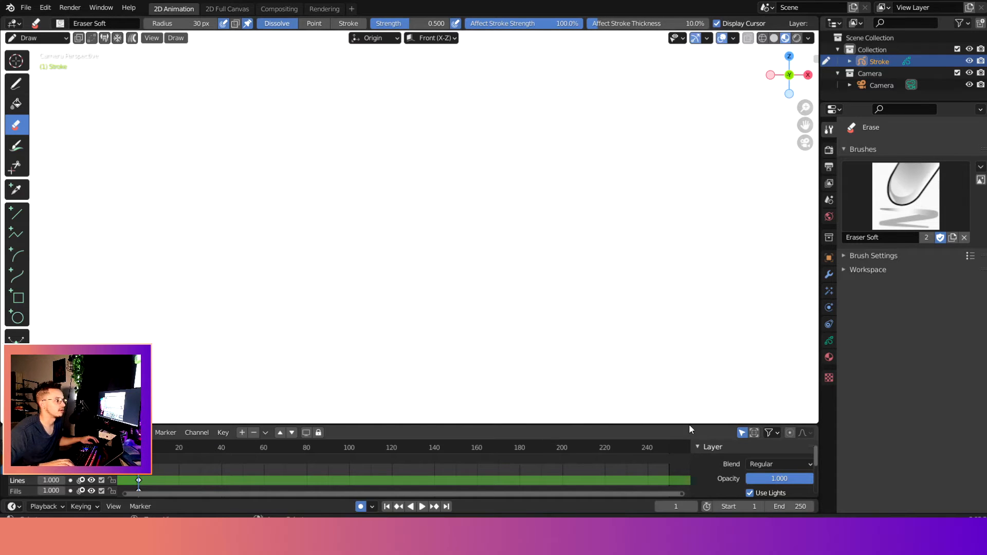
{"action": "left_click", "coordinate": [315, 24]}
{"action": "scroll", "coordinate": [419, 237], "scroll_direction": "down", "scroll_amount": 3}
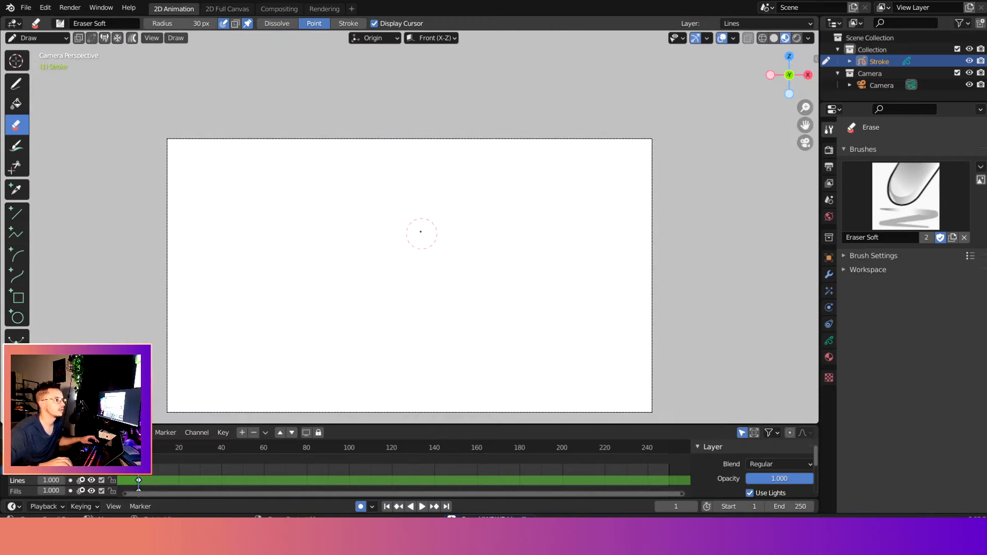
{"action": "scroll", "coordinate": [421, 232], "scroll_direction": "up", "scroll_amount": 3}
{"action": "scroll", "coordinate": [419, 229], "scroll_direction": "down", "scroll_amount": 2}
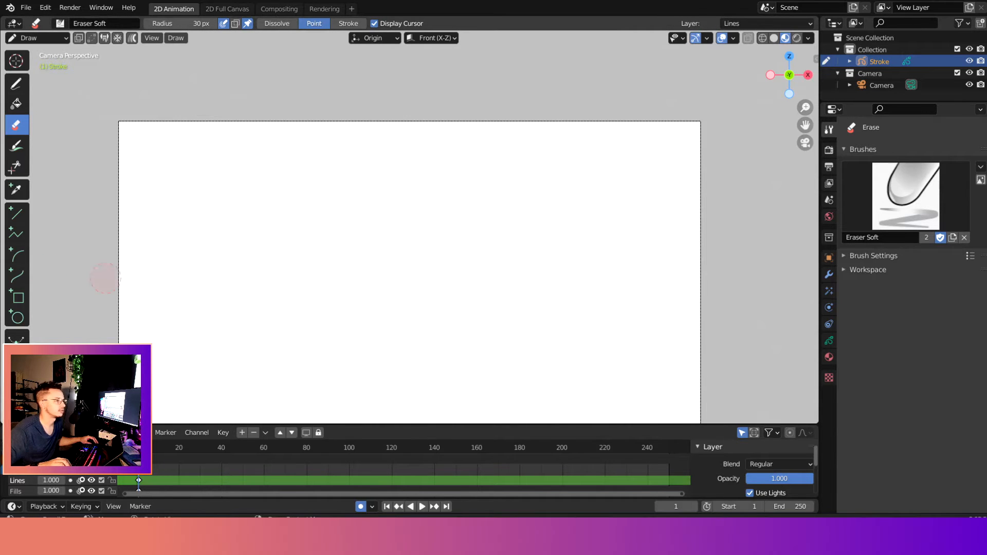
- Switch to the Draw tool, set the pencil radius to 24 px, and draw a trial arch on the canvas
{"action": "left_click", "coordinate": [16, 84]}
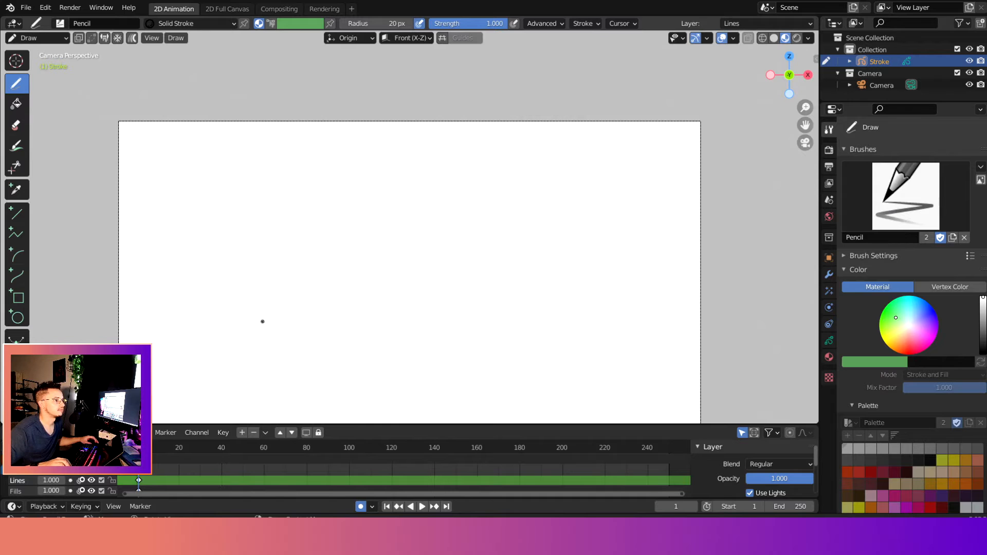
{"action": "key", "text": "f"}
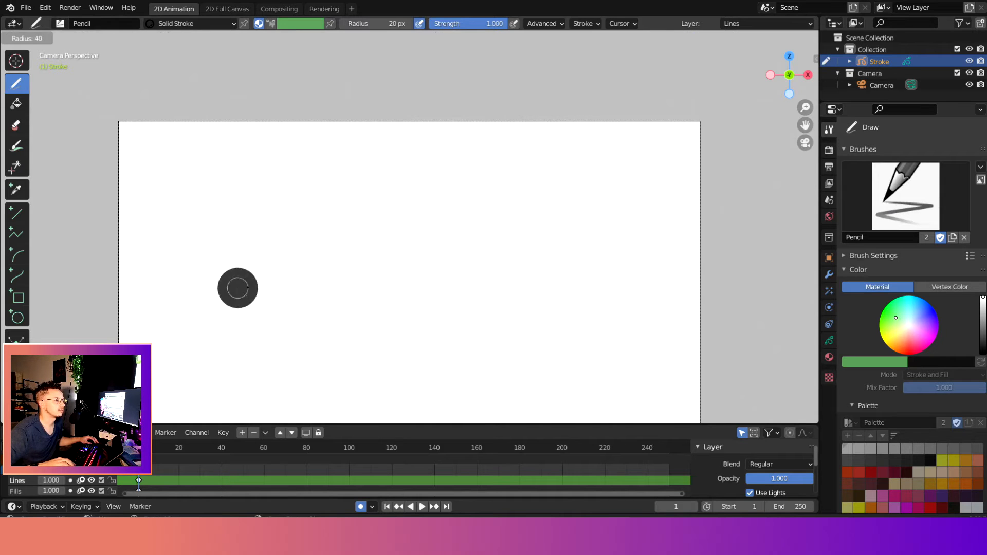
{"action": "left_click", "coordinate": [246, 276]}
{"action": "key", "text": "f"}
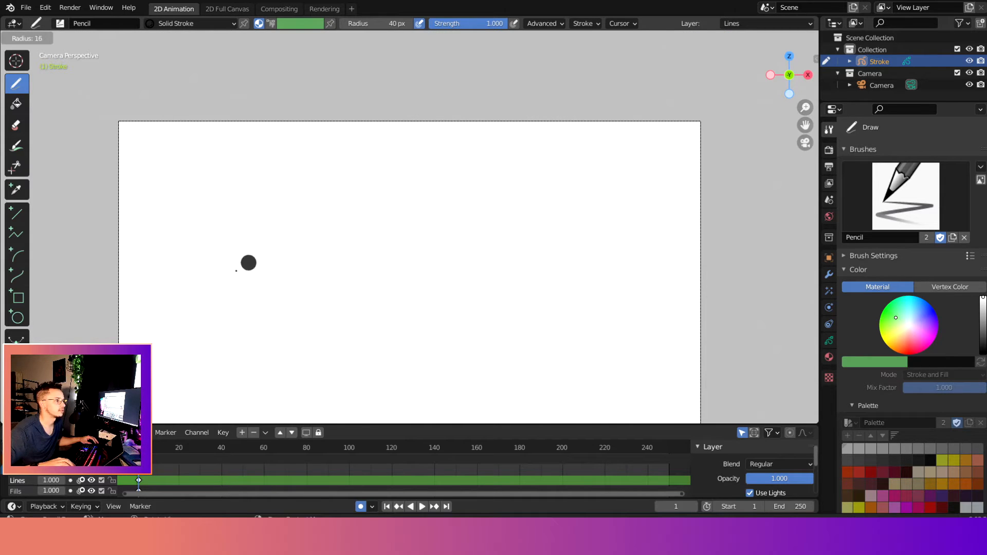
{"action": "left_click", "coordinate": [240, 270]}
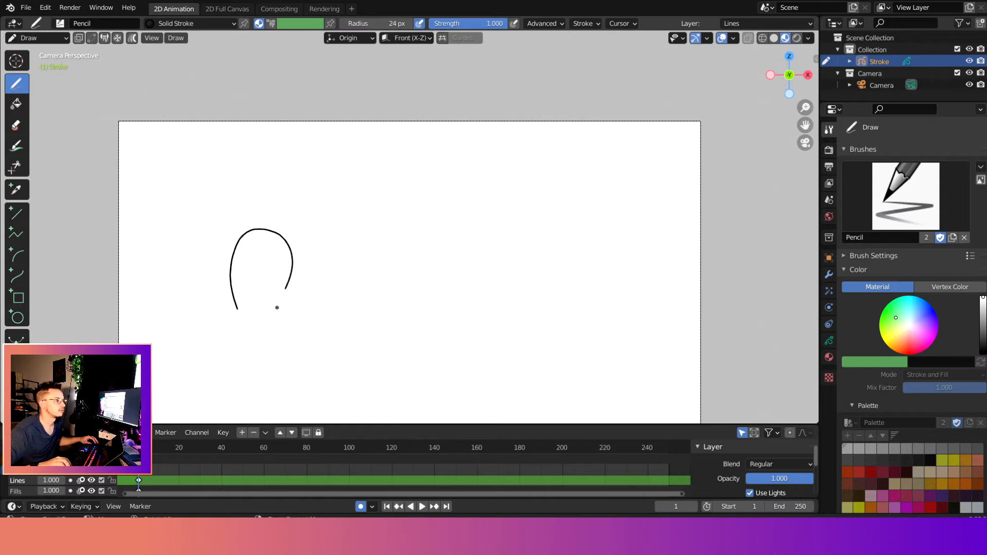
- Undo the trial arch stroke and set the pencil radius to 58 px
{"action": "key", "text": "ctrl+z"}
{"action": "key", "text": "f"}
{"action": "left_click", "coordinate": [242, 221]}
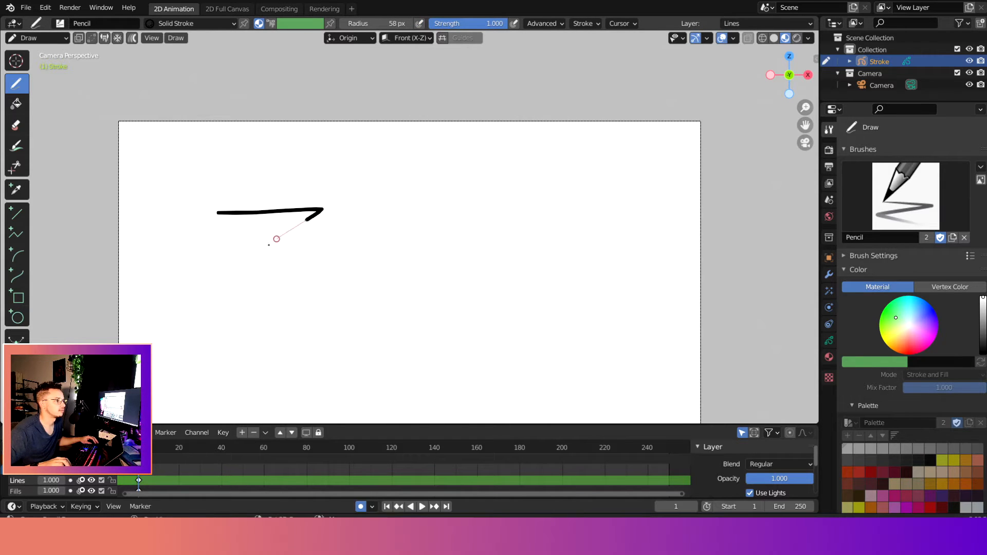
- Hand-draw the capital letters ZIG across the upper half of the canvas with the pencil brush
{"action": "left_click_drag", "start_coordinate": [277, 239], "coordinate": [196, 296]}
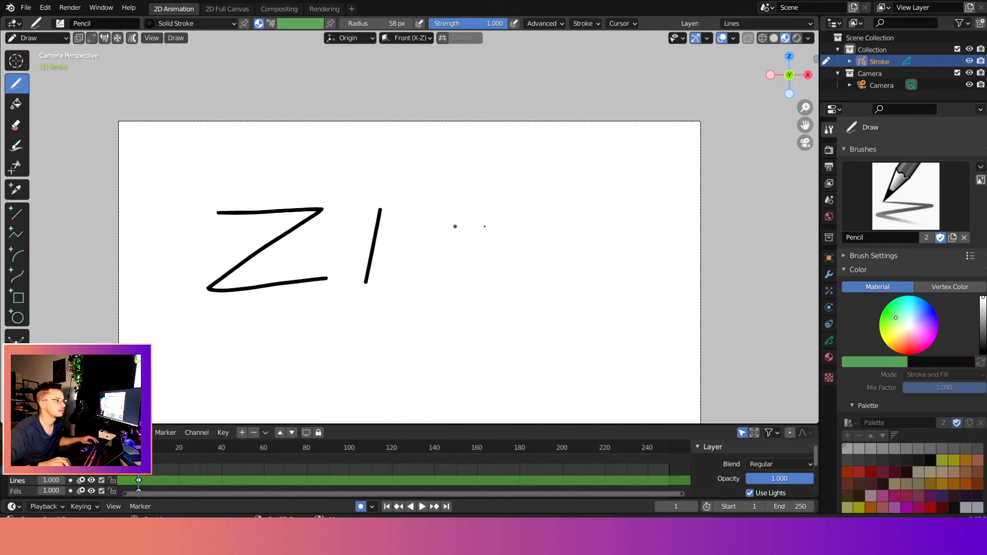
{"action": "left_click_drag", "start_coordinate": [490, 201], "coordinate": [414, 284]}
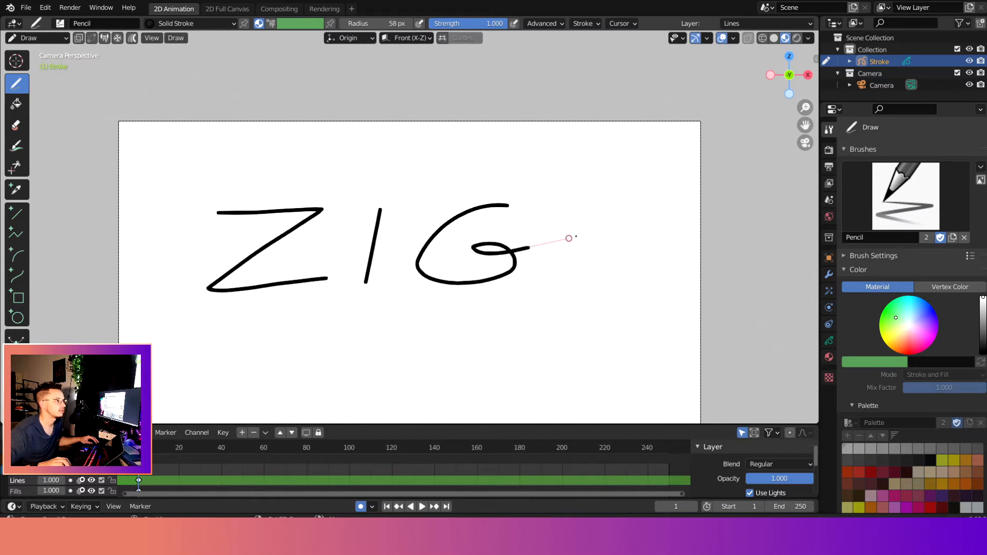
{"action": "scroll", "coordinate": [502, 281], "scroll_direction": "down", "scroll_amount": 4}
{"action": "scroll", "coordinate": [359, 275], "scroll_direction": "up", "scroll_amount": 3}
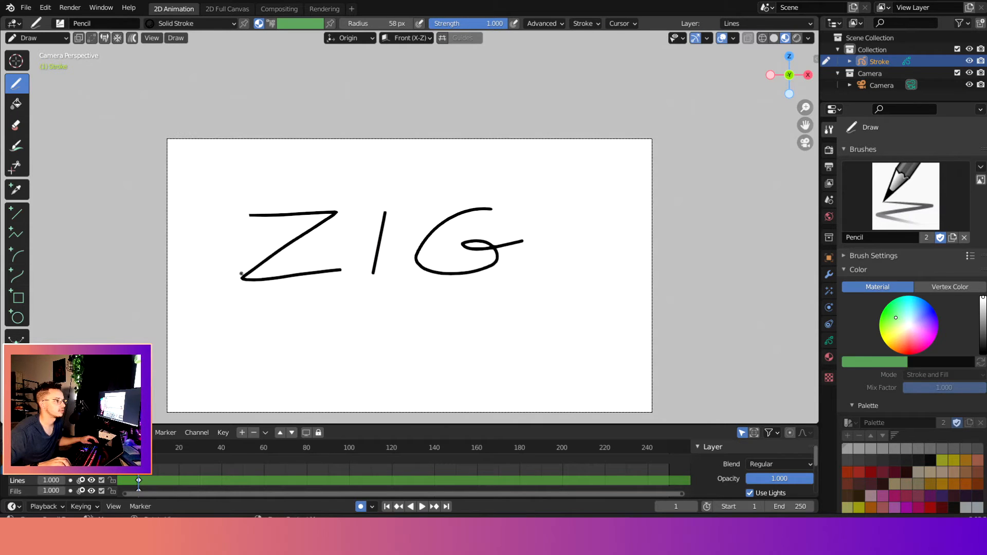
- Move all the ZIG strokes to the right in Edit Mode to centre them, and return to Draw mode
{"action": "key", "text": "Tab"}
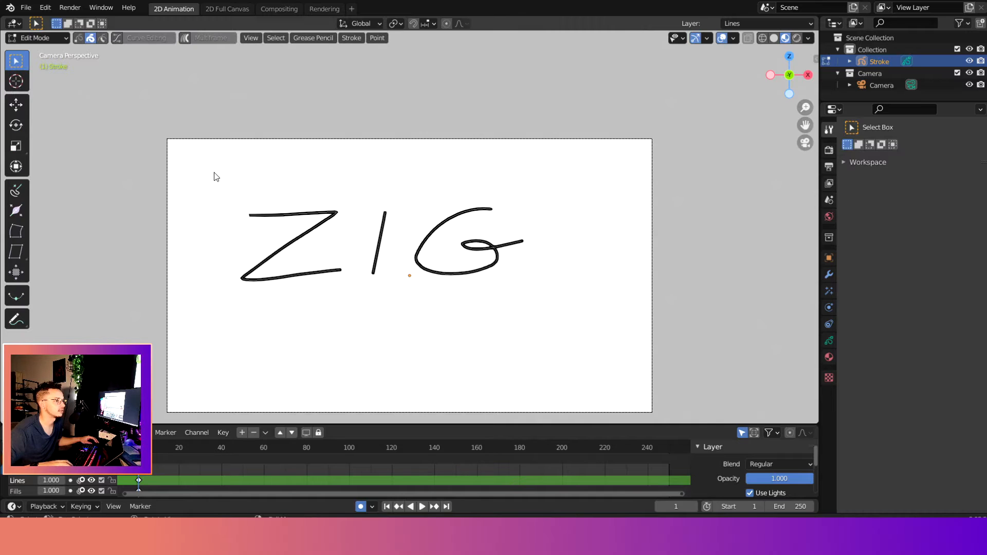
{"action": "left_click_drag", "start_coordinate": [561, 311], "coordinate": [559, 310]}
{"action": "key", "text": "g"}
{"action": "left_click", "coordinate": [526, 301]}
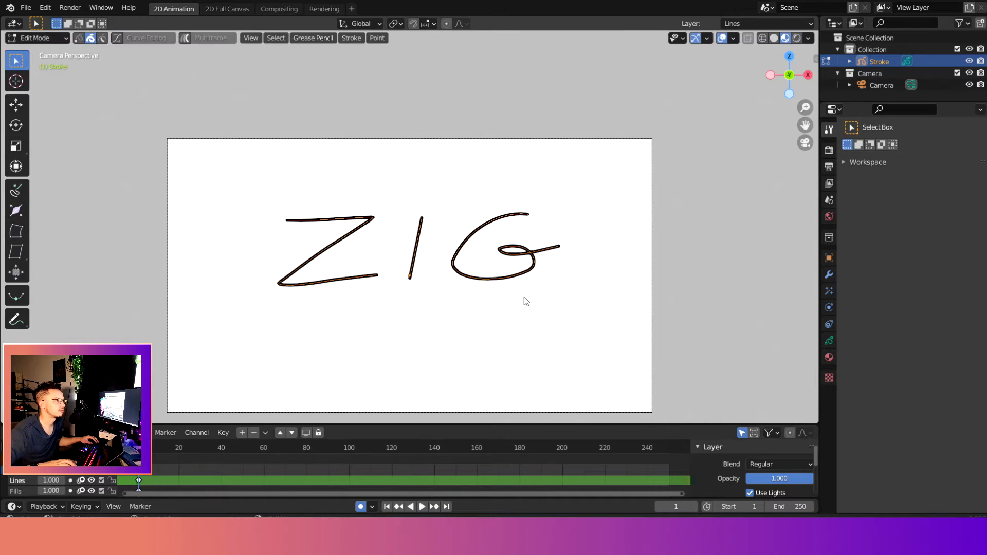
{"action": "key", "text": "Tab"}
{"action": "scroll", "coordinate": [418, 281], "scroll_direction": "up", "scroll_amount": 2}
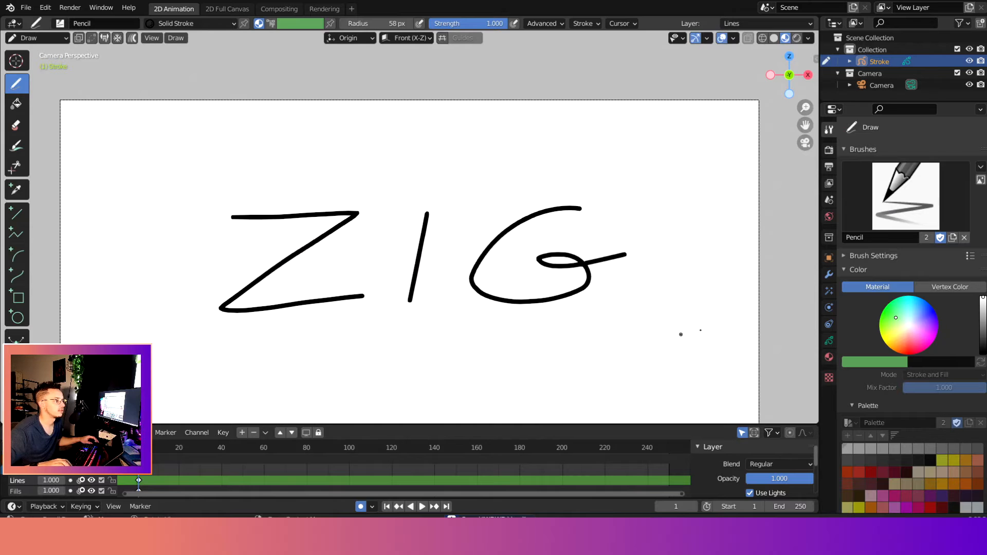
- Add a Build modifier to the Stroke grease pencil object
{"action": "left_click", "coordinate": [828, 275]}
{"action": "left_click", "coordinate": [892, 149]}
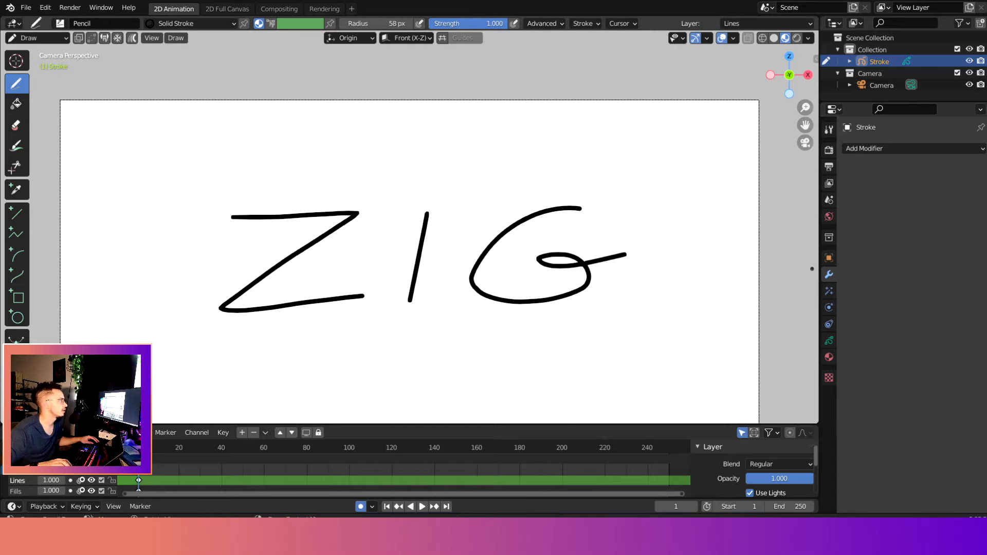
{"action": "left_click", "coordinate": [891, 148]}
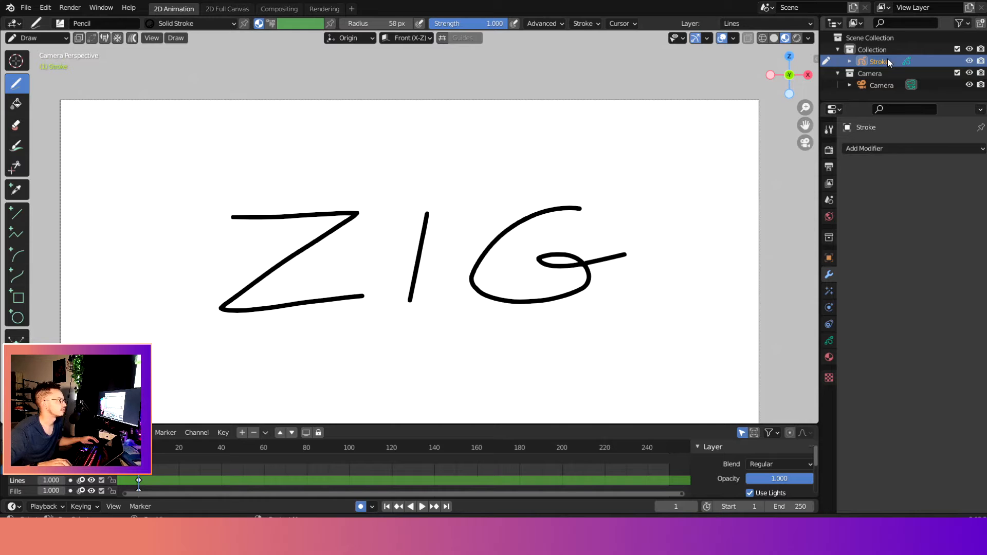
{"action": "left_click", "coordinate": [888, 148]}
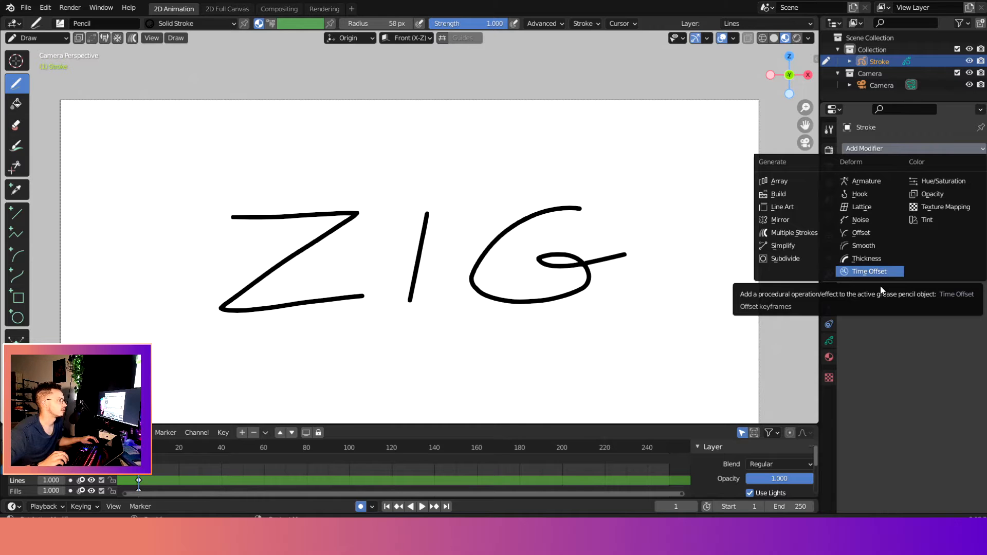
{"action": "left_click", "coordinate": [791, 196]}
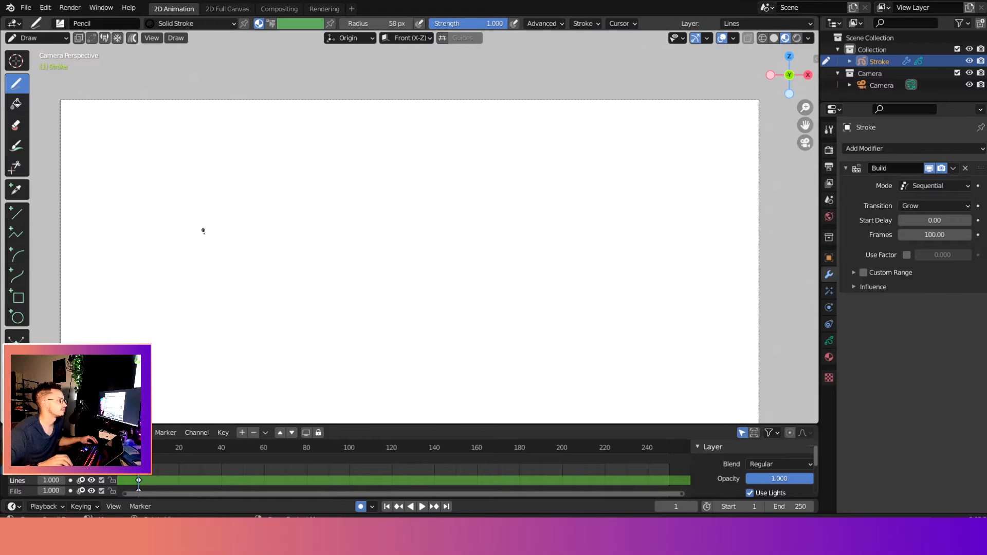
{"action": "scroll", "coordinate": [368, 194], "scroll_direction": "down", "scroll_amount": 3}
{"action": "scroll", "coordinate": [368, 205], "scroll_direction": "up", "scroll_amount": 3}
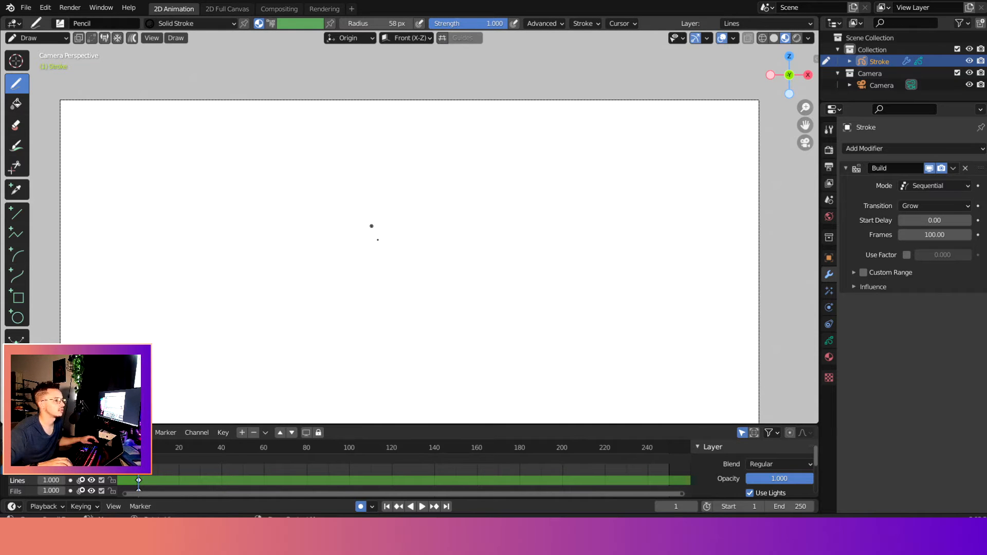
{"action": "left_click", "coordinate": [940, 236]}
{"action": "key", "text": "Return"}
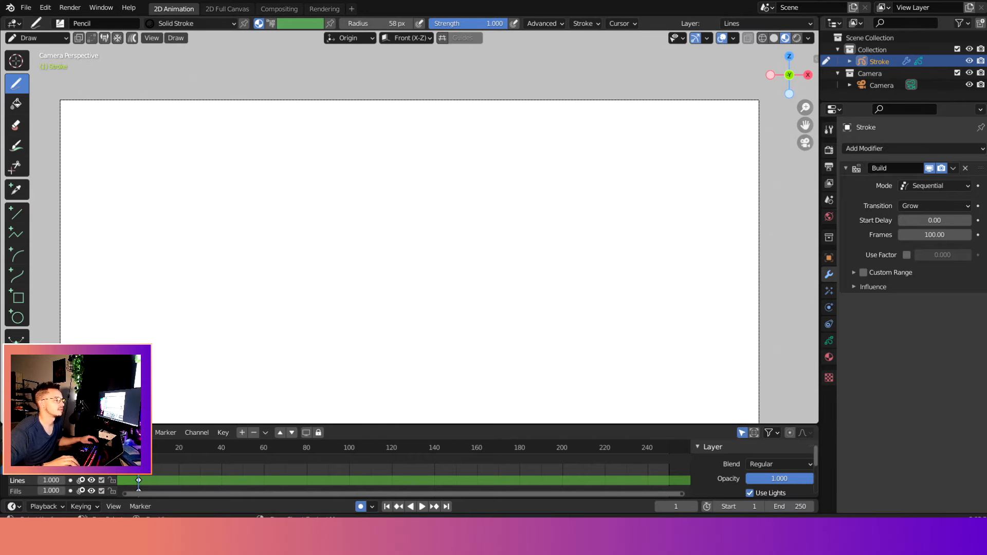
- Show the scene's output properties, display the Dope Sheet time in seconds, and enlarge the Dope Sheet area
{"action": "left_click", "coordinate": [828, 166]}
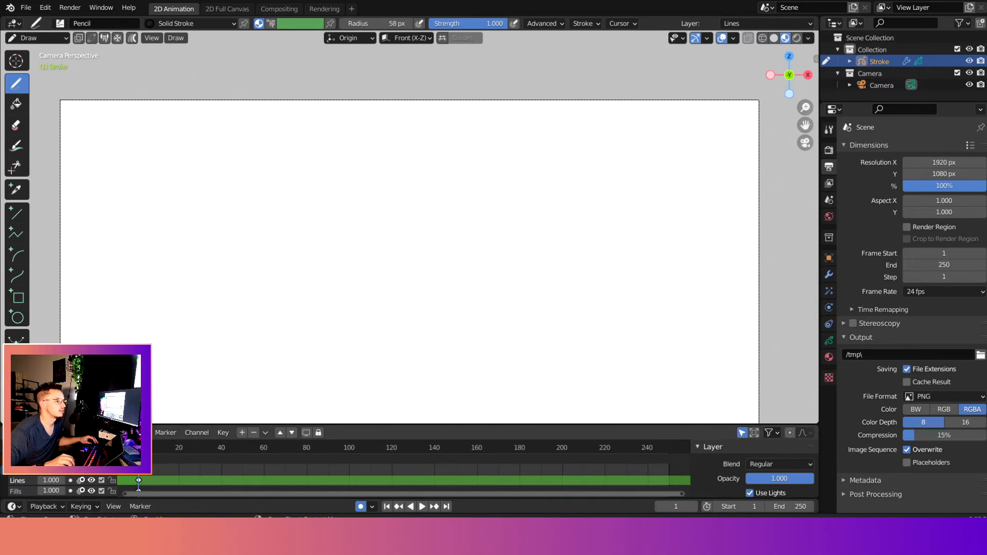
{"action": "left_click", "coordinate": [112, 432]}
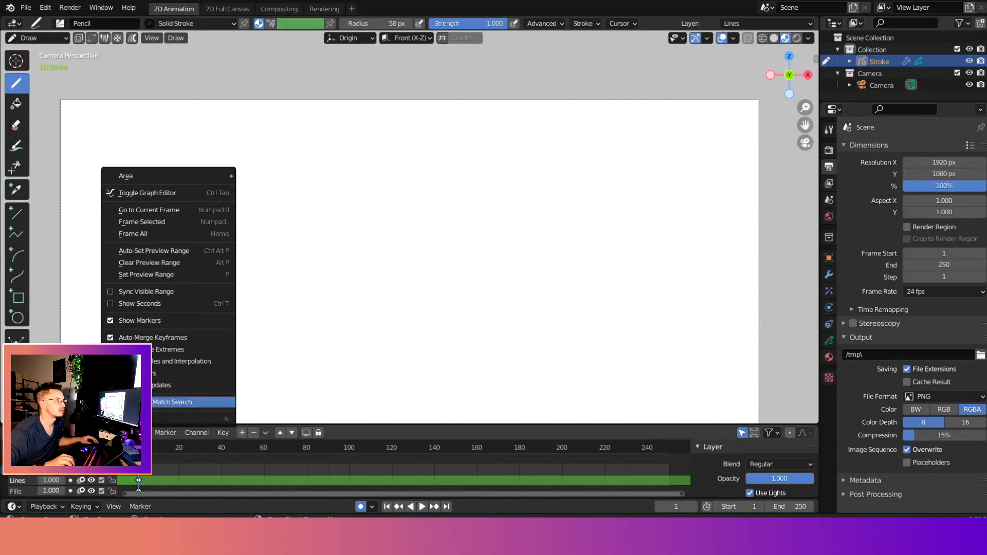
{"action": "left_click", "coordinate": [199, 302]}
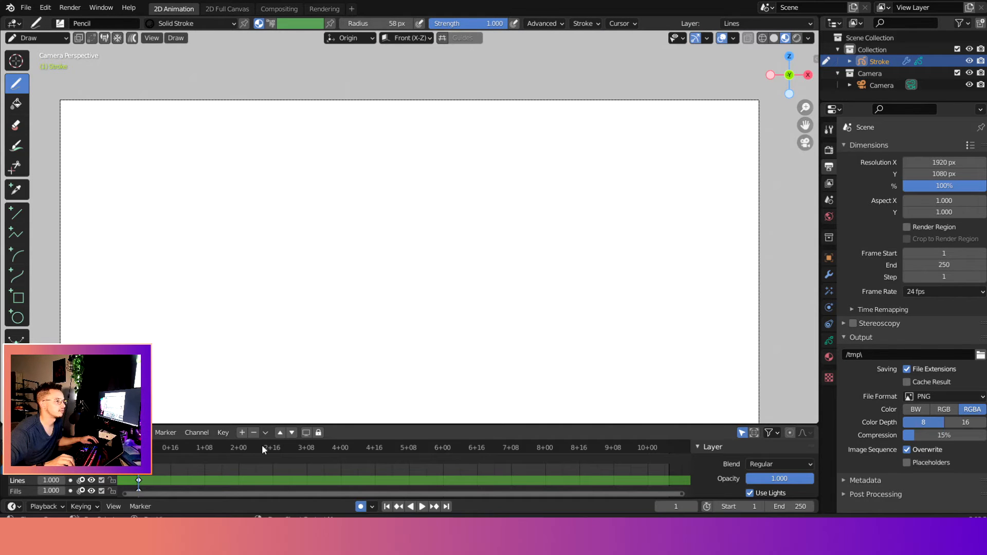
{"action": "left_click", "coordinate": [302, 448]}
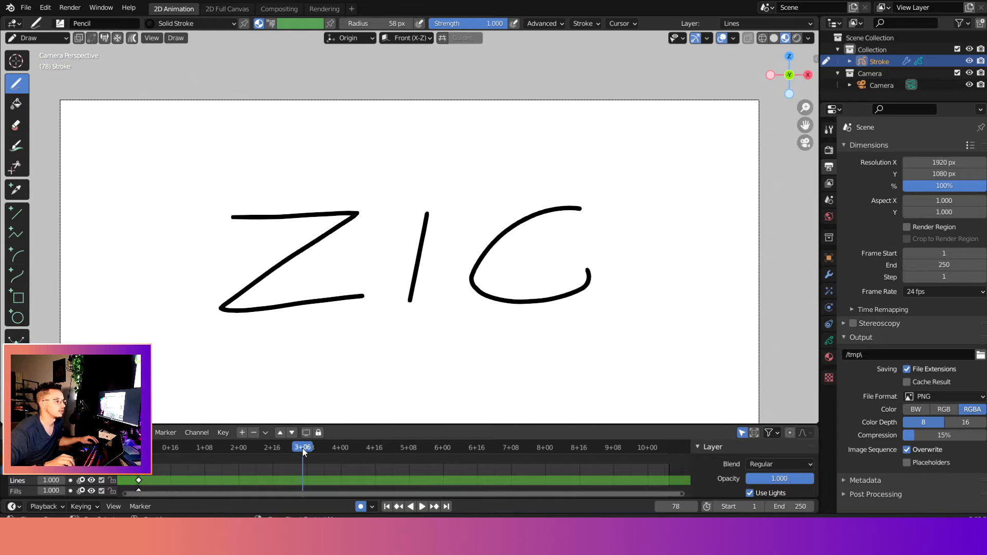
{"action": "left_click_drag", "start_coordinate": [313, 426], "coordinate": [332, 297]}
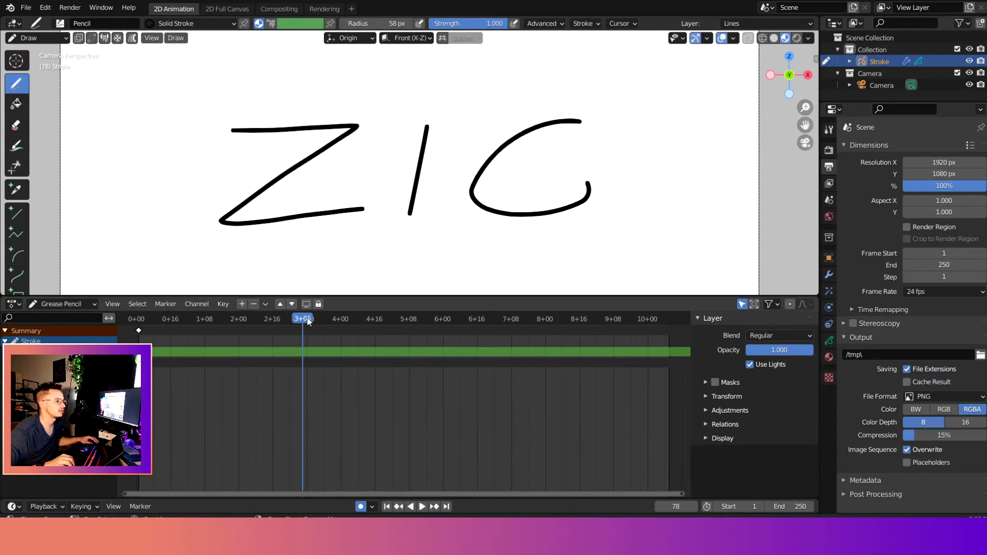
- Place the playhead at the 3+00 second mark and switch the Dope Sheet display back to frames
{"action": "left_click", "coordinate": [289, 318]}
{"action": "left_click", "coordinate": [112, 304]}
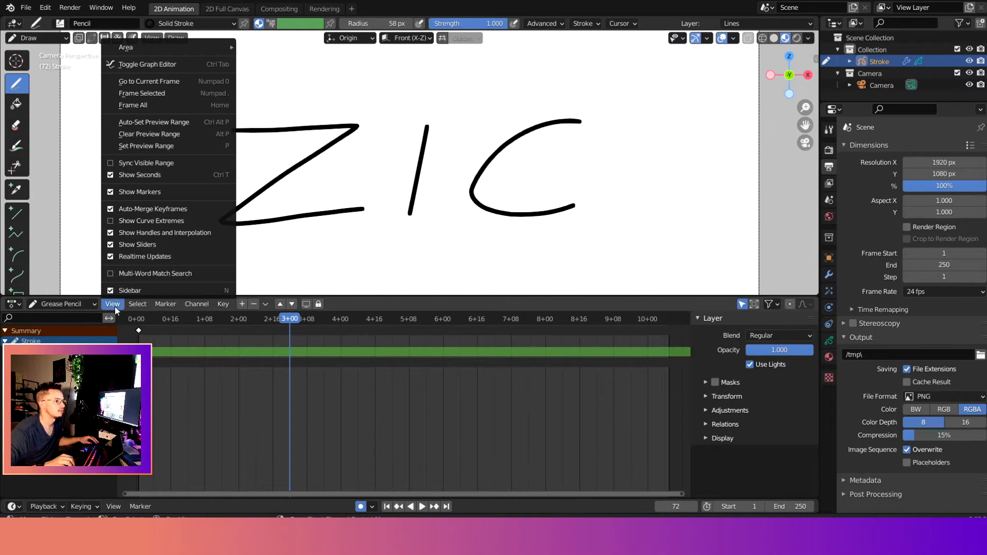
{"action": "left_click", "coordinate": [140, 175]}
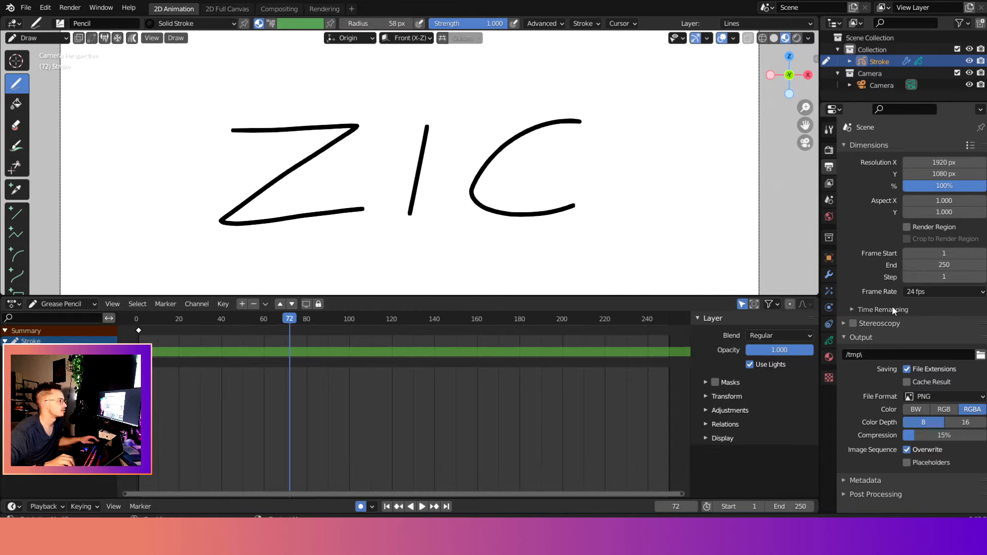
- Set the Build modifier's Frames value to 72
{"action": "left_click", "coordinate": [828, 275]}
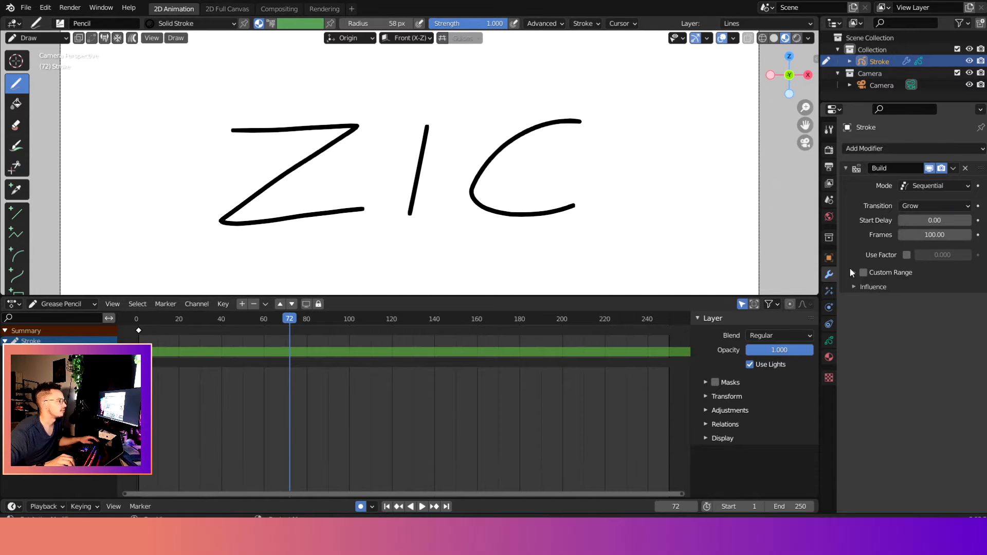
{"action": "double_click", "coordinate": [917, 234]}
{"action": "type", "text": "72"}
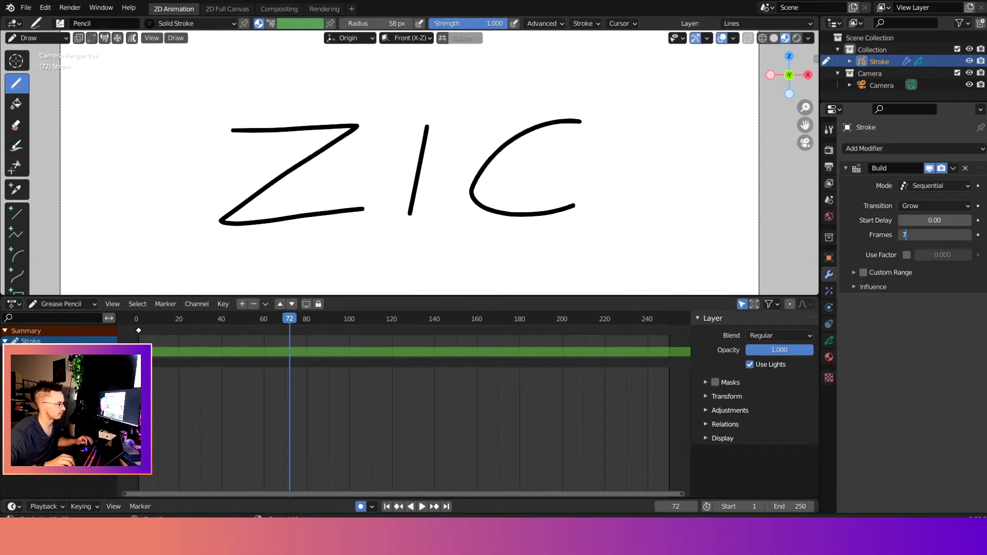
{"action": "key", "text": "Return"}
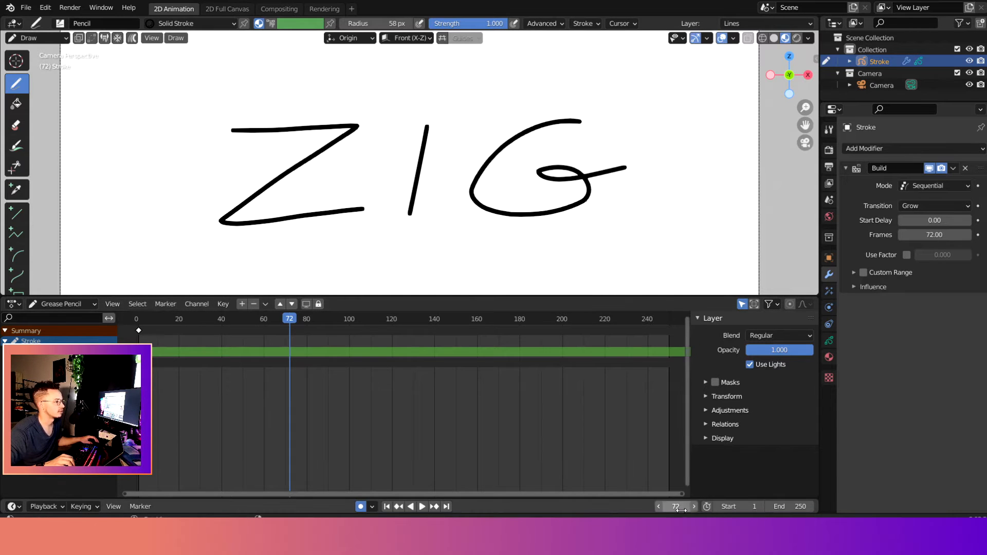
- Set the scene's end frame to 72 and play the animation from its beginning
{"action": "double_click", "coordinate": [811, 508]}
{"action": "type", "text": "7"}
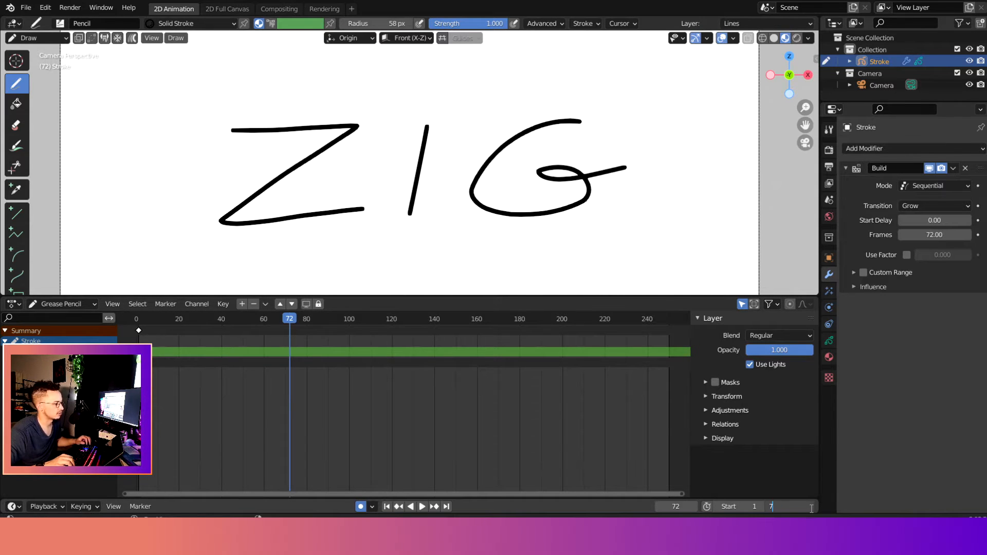
{"action": "type", "text": "2"}
{"action": "key", "text": "Return"}
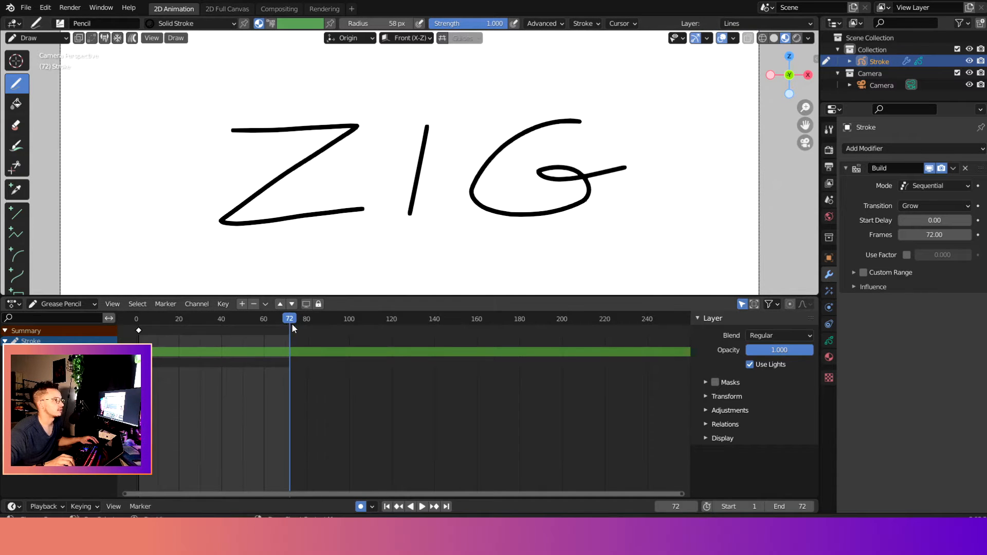
{"action": "left_click_drag", "start_coordinate": [291, 323], "coordinate": [135, 323]}
{"action": "key", "text": "Home"}
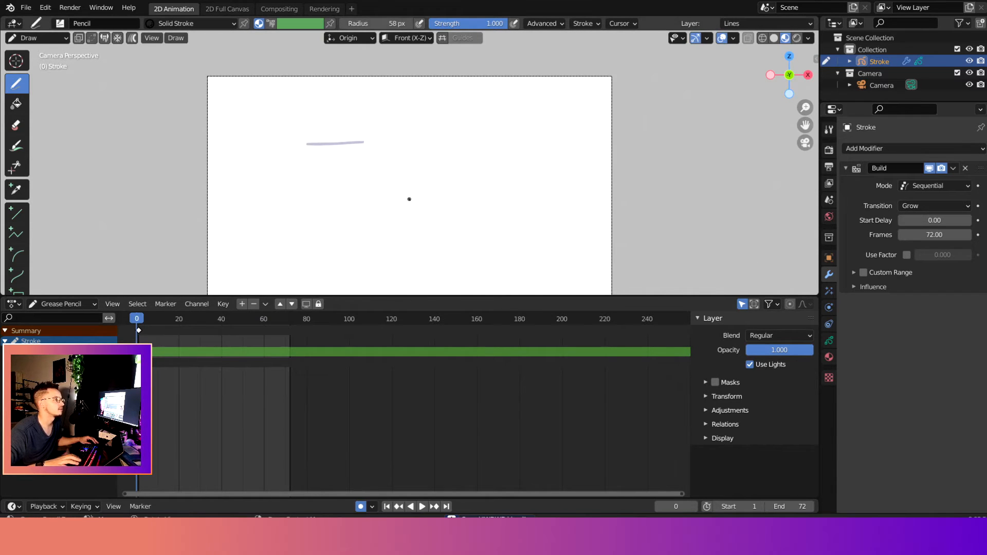
{"action": "key", "text": "space"}
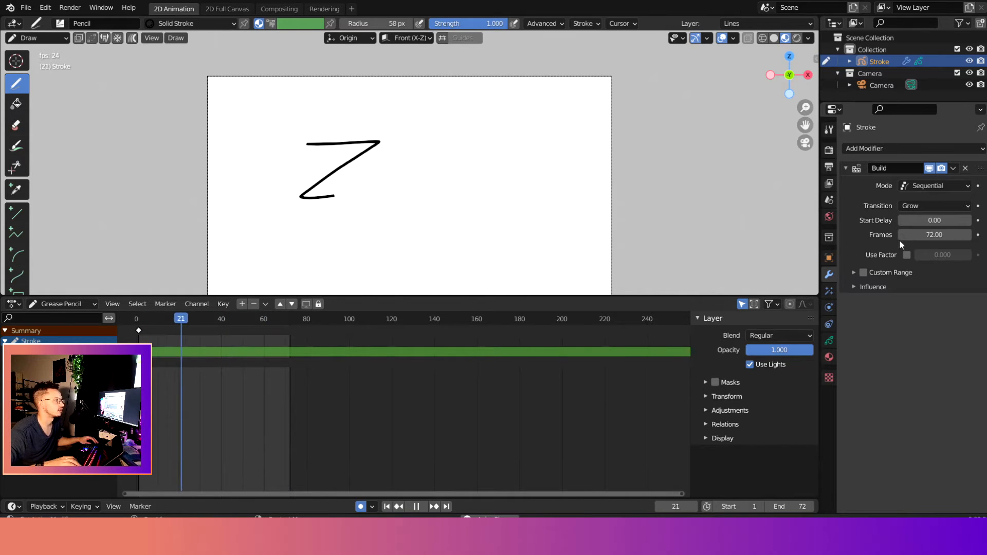
- Try different Frames values on the Build modifier during playback, finishing with 12
{"action": "left_click_drag", "start_coordinate": [920, 235], "coordinate": [932, 235]}
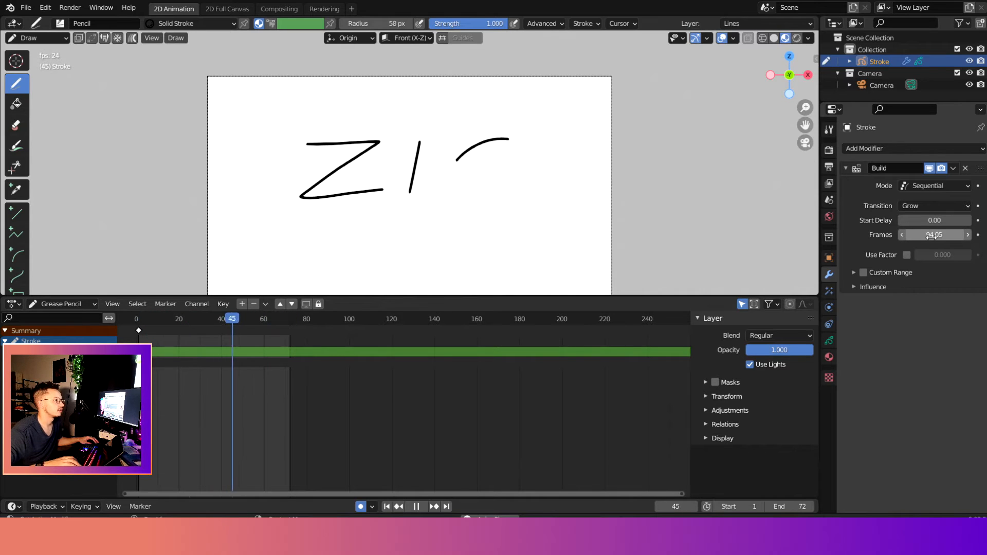
{"action": "left_click_drag", "start_coordinate": [932, 236], "coordinate": [905, 235]}
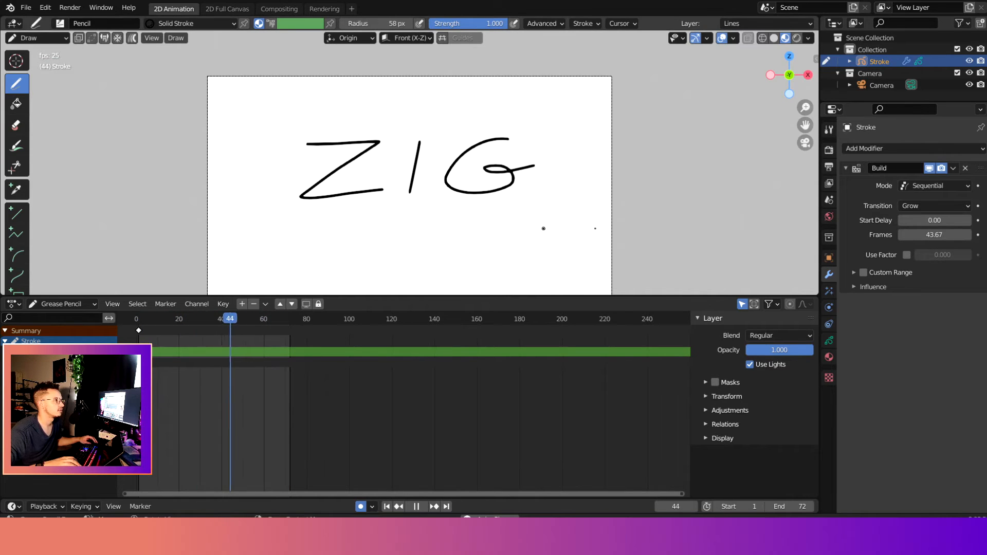
{"action": "left_click", "coordinate": [934, 234]}
{"action": "type", "text": "12"}
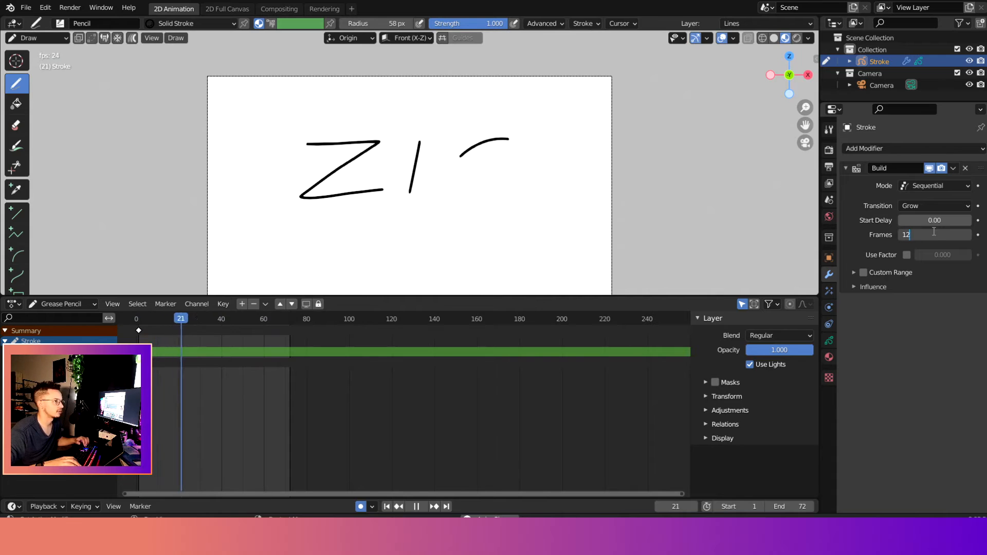
{"action": "key", "text": "Return"}
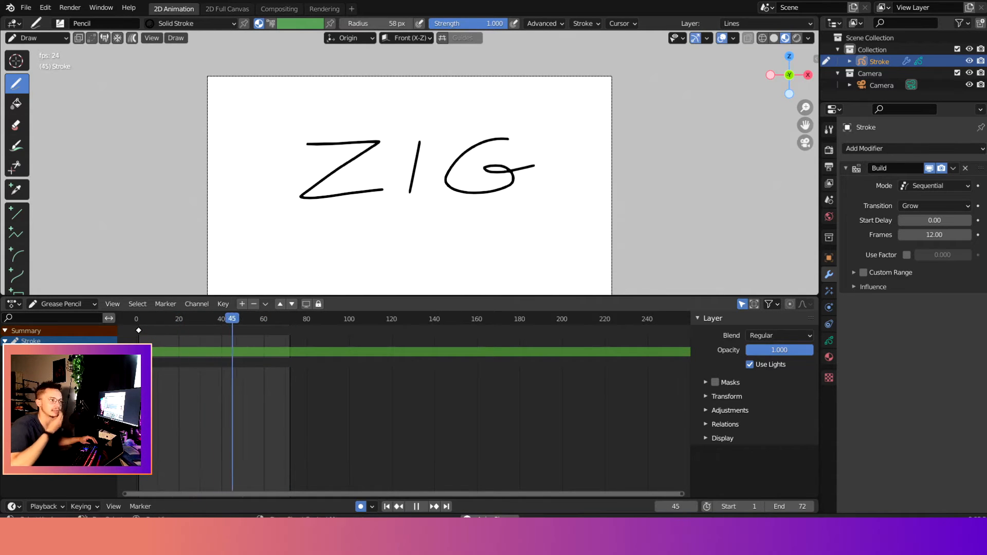
- Set the Build modifier's transition to Shrink and its Frames value to 72
{"action": "left_click", "coordinate": [948, 206]}
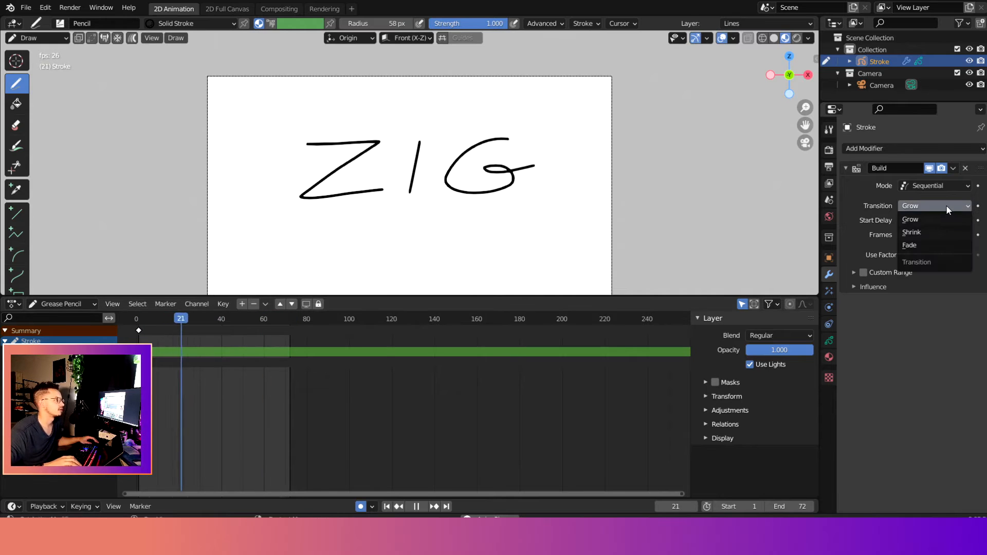
{"action": "left_click", "coordinate": [928, 233]}
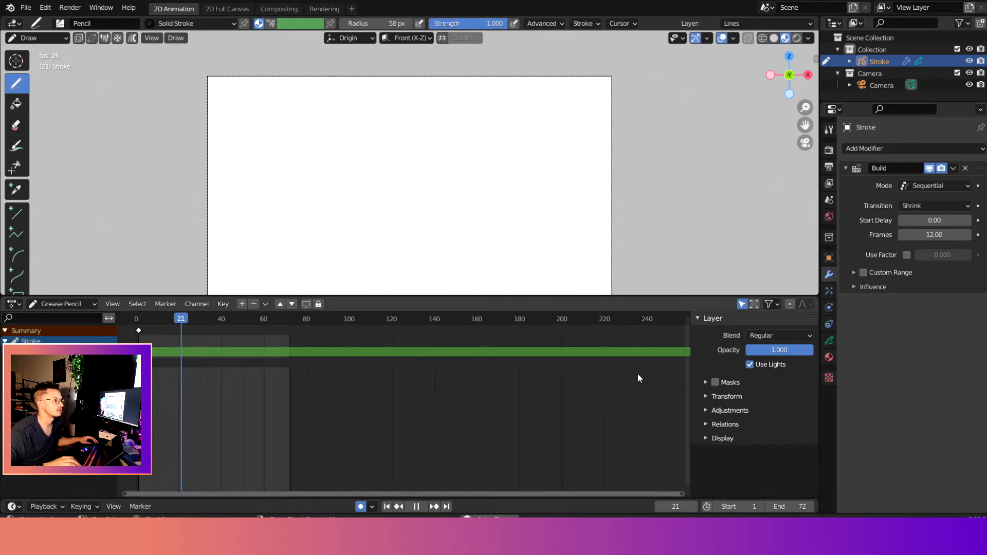
{"action": "left_click", "coordinate": [939, 236]}
{"action": "type", "text": "7"}
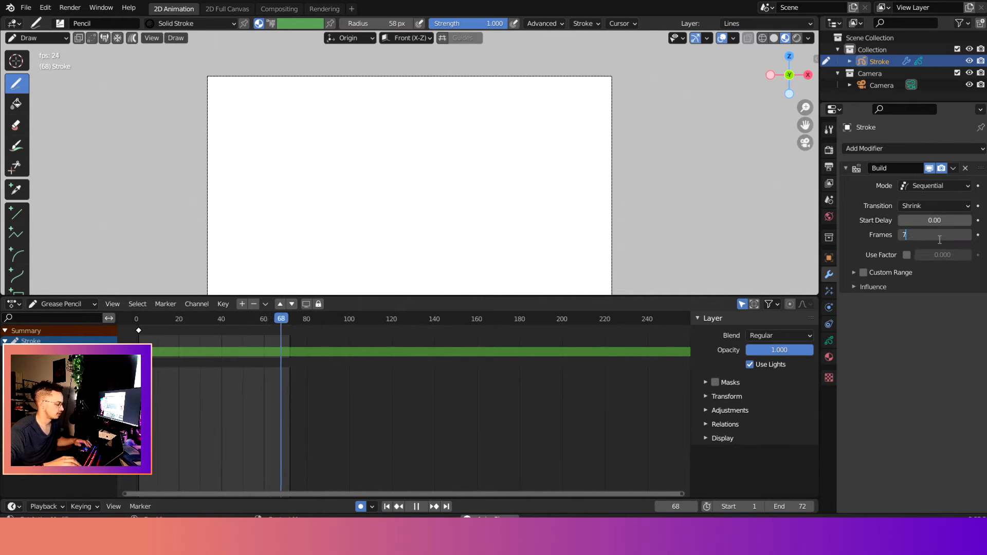
{"action": "type", "text": "2"}
{"action": "key", "text": "Return"}
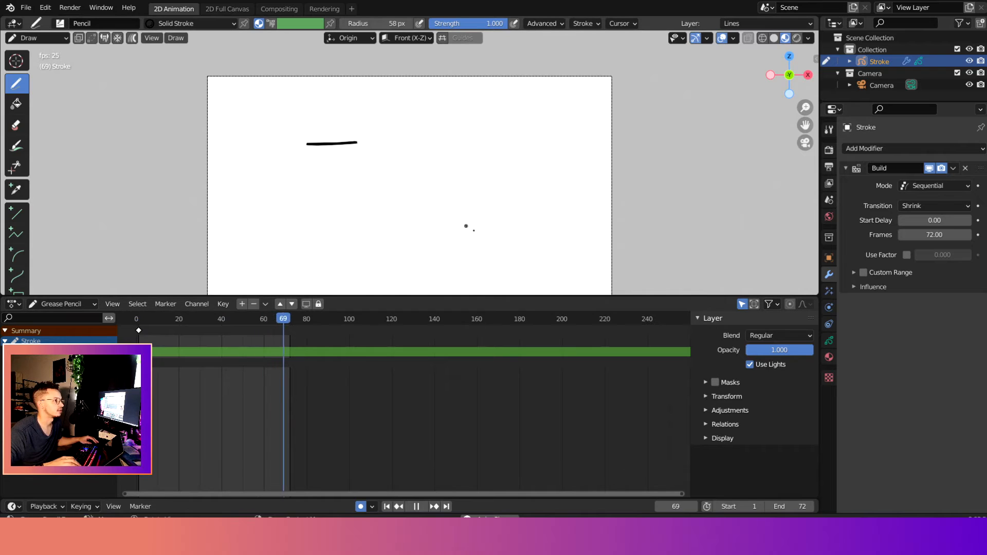
- Preview the Build modifier's Fade transition and return the transition to Grow
{"action": "left_click", "coordinate": [930, 205]}
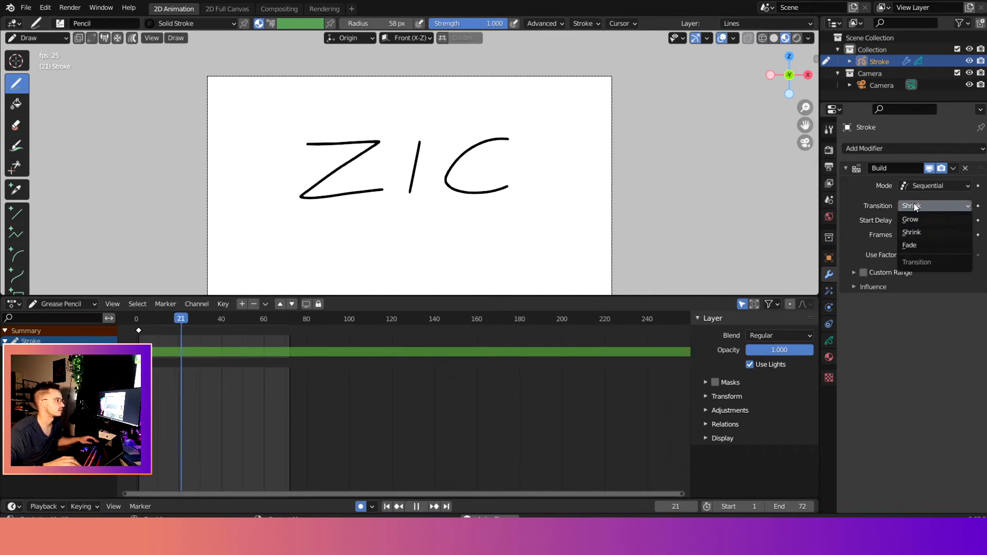
{"action": "left_click", "coordinate": [915, 244]}
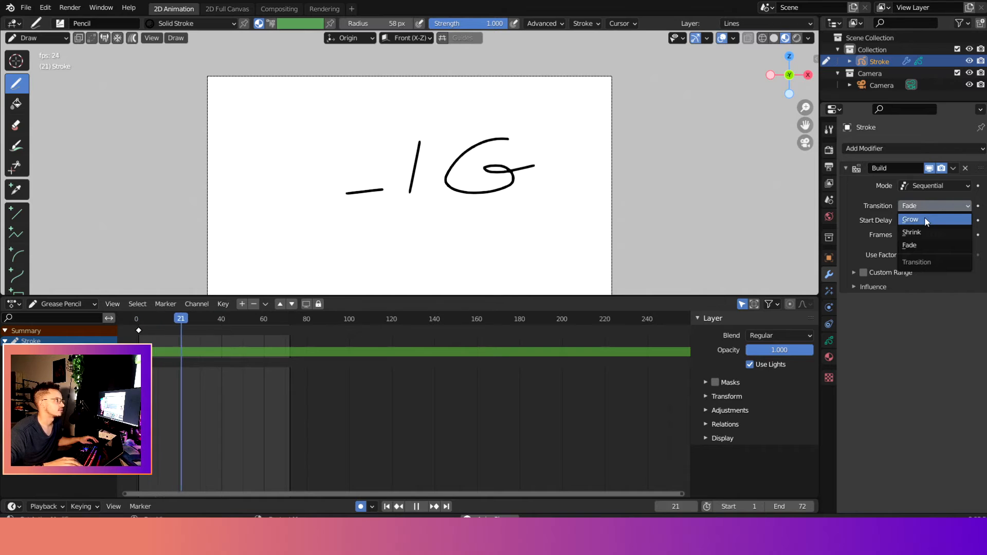
{"action": "left_click", "coordinate": [926, 220]}
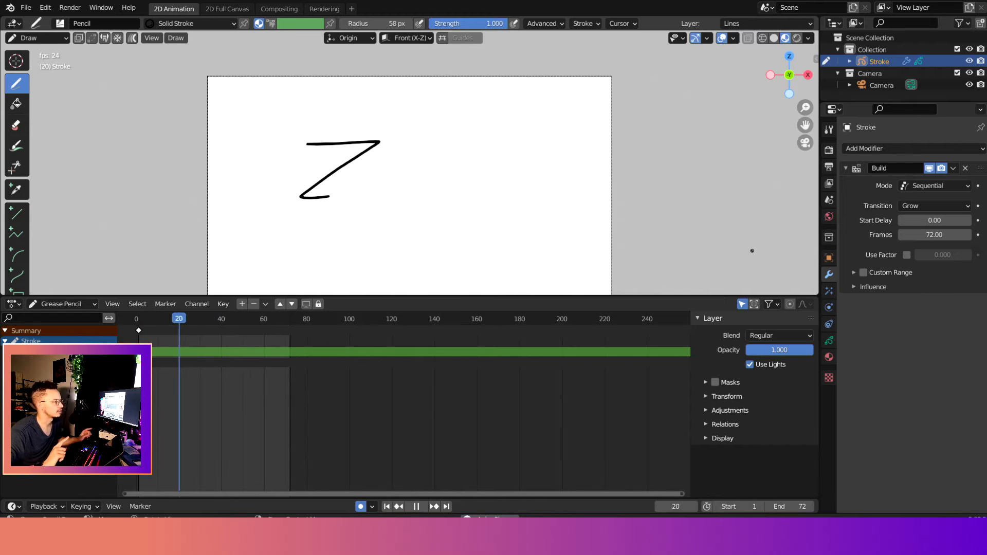
- Switch the Build modifier to Concurrent mode and set its Time Alignment to Align End
{"action": "left_click", "coordinate": [926, 189]}
{"action": "left_click", "coordinate": [930, 208]}
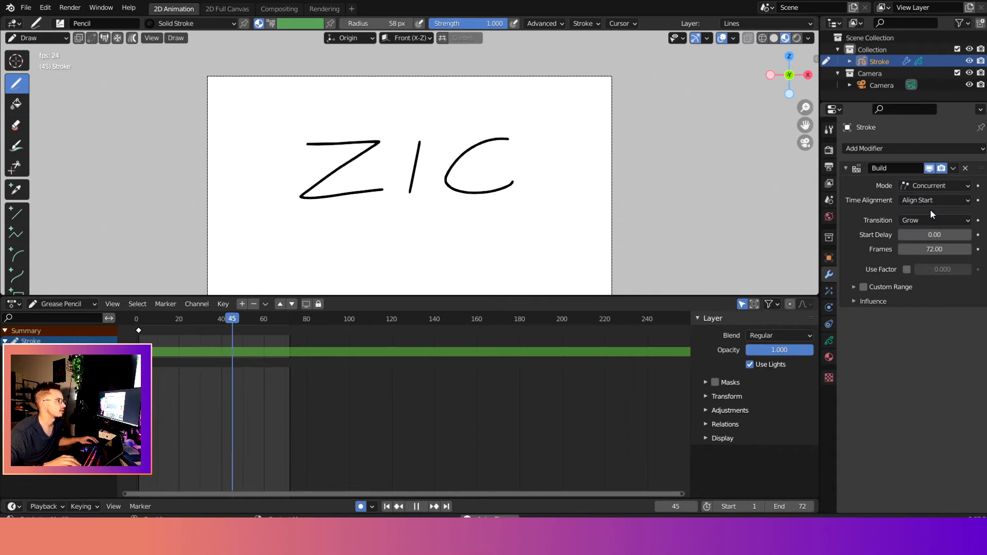
{"action": "left_click", "coordinate": [917, 199]}
{"action": "left_click", "coordinate": [920, 199]}
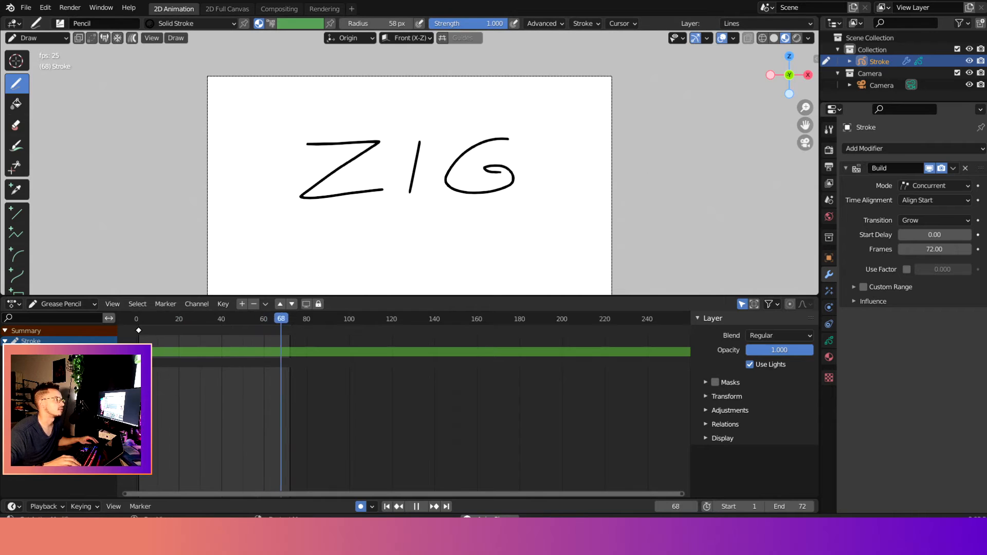
{"action": "left_click", "coordinate": [919, 200]}
{"action": "left_click", "coordinate": [918, 227]}
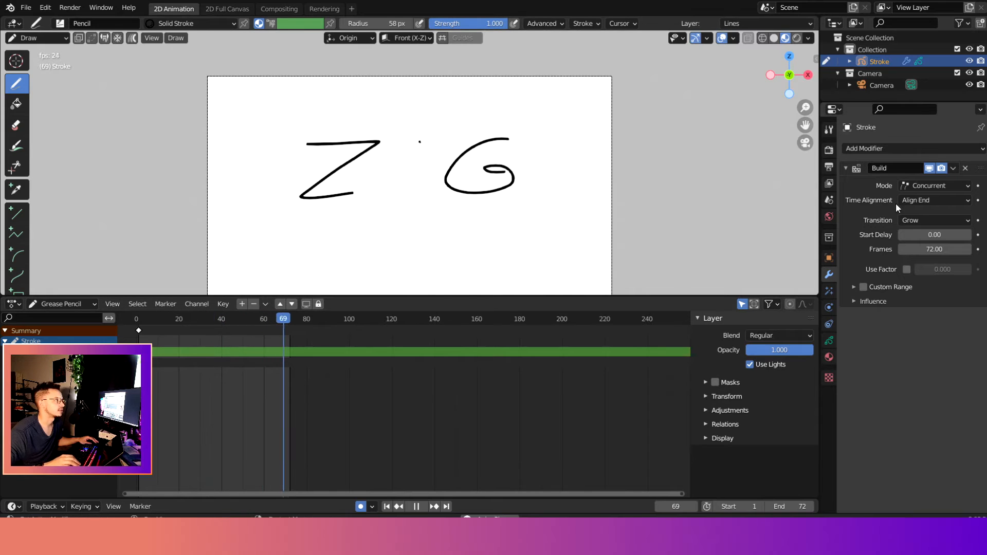
- Set the Time Alignment back to Align Start and return the Build modifier to Sequential mode
{"action": "left_click", "coordinate": [925, 221]}
{"action": "left_click", "coordinate": [924, 221]}
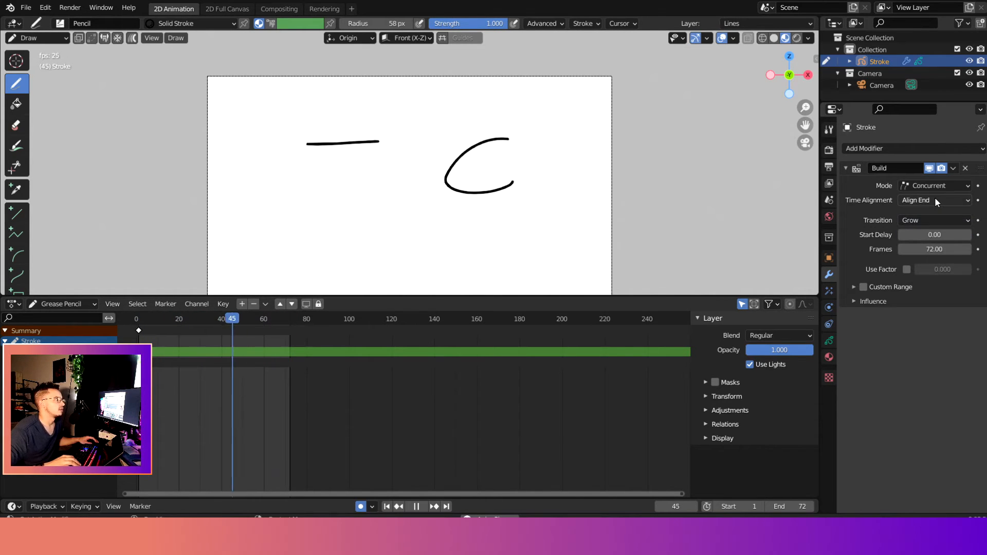
{"action": "left_click", "coordinate": [934, 200]}
{"action": "left_click", "coordinate": [926, 211]}
{"action": "left_click", "coordinate": [934, 185]}
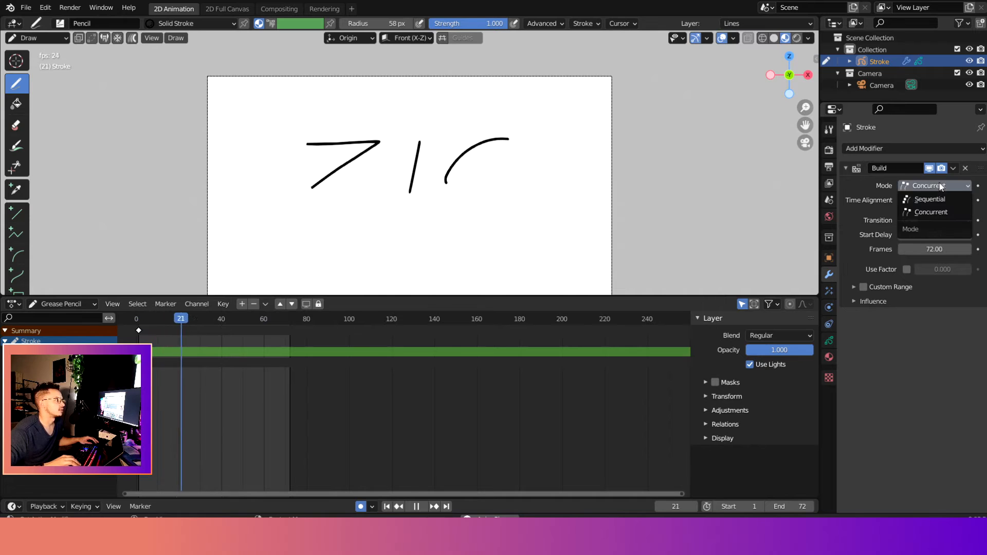
{"action": "left_click", "coordinate": [932, 198]}
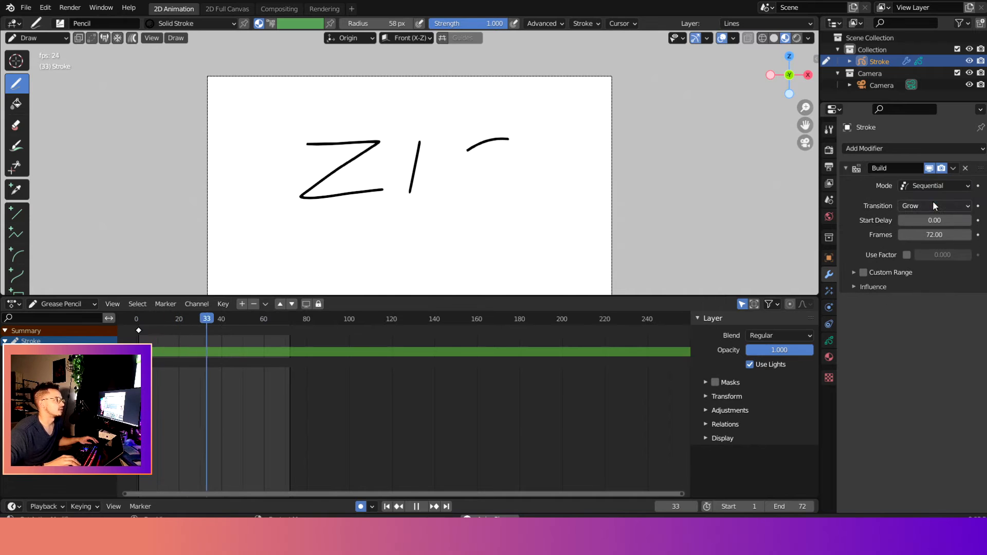
- Enable Use Factor on the Build modifier, set the factor to 1.000, and keyframe it
{"action": "left_click", "coordinate": [907, 254]}
{"action": "left_click_drag", "start_coordinate": [930, 259], "coordinate": [971, 259]}
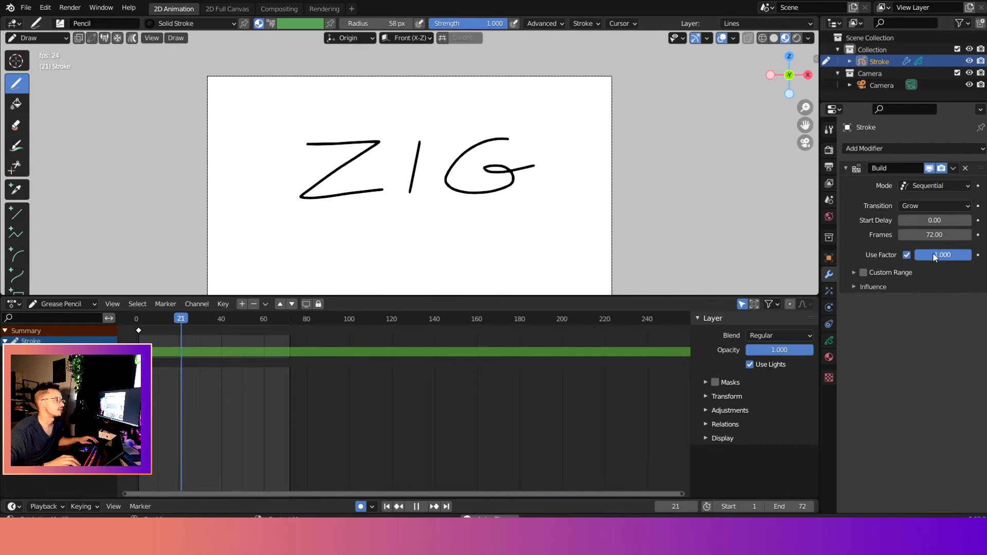
{"action": "left_click", "coordinate": [977, 255]}
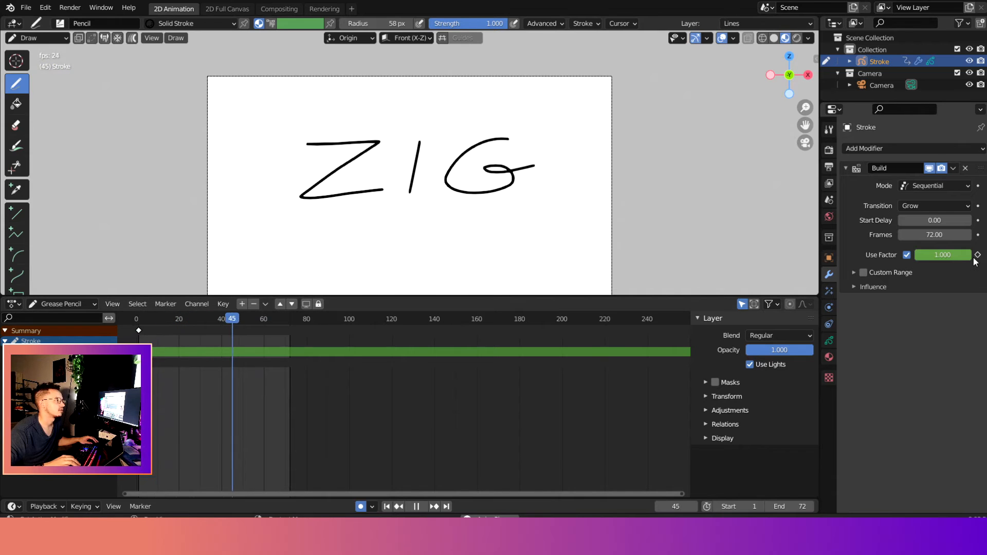
- Stop playback at frame 65 and keyframe the Build factor there at 0
{"action": "key", "text": "space"}
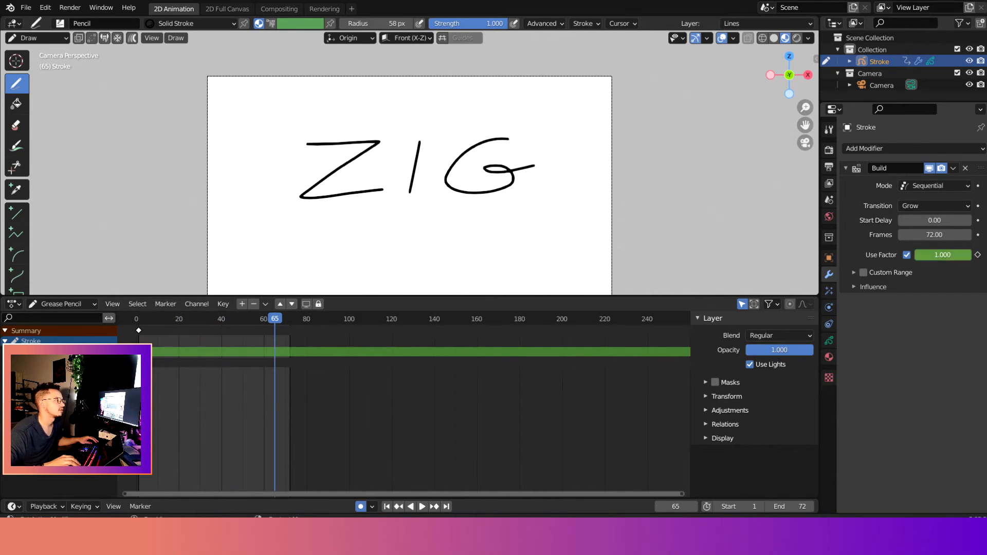
{"action": "left_click_drag", "start_coordinate": [942, 254], "coordinate": [905, 254]}
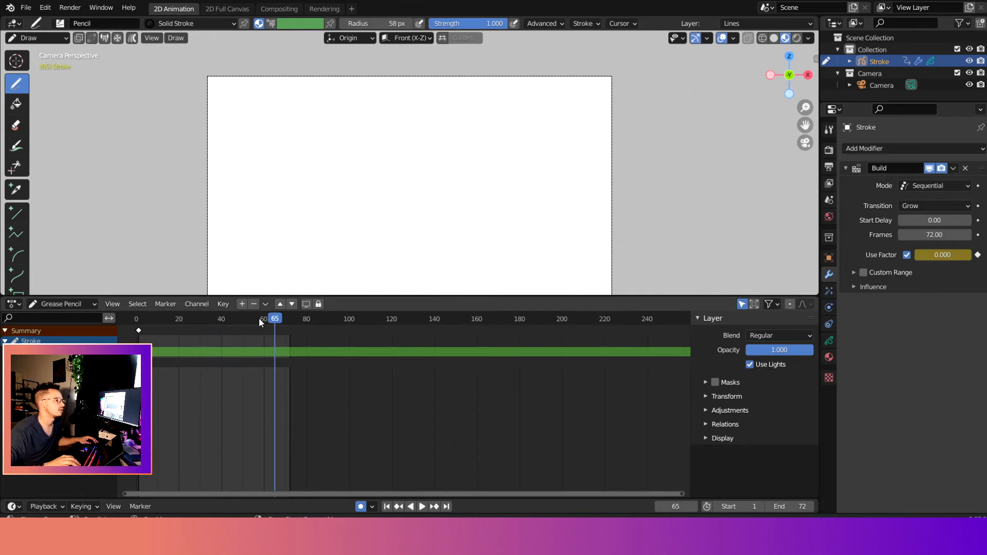
{"action": "key", "text": "i"}
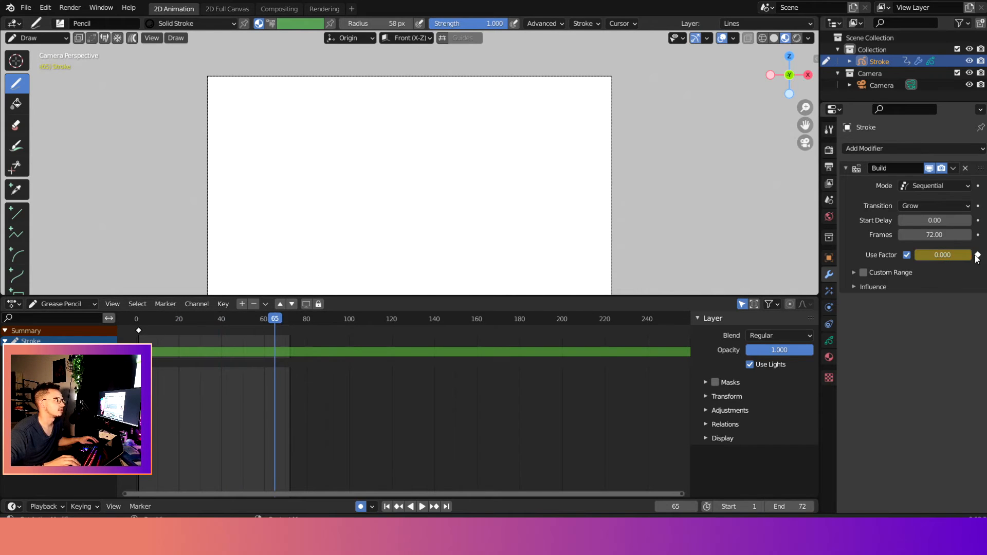
- Switch the animation editor to Dope Sheet mode and delete the Build factor keyframes before frame 65
{"action": "left_click", "coordinate": [78, 309]}
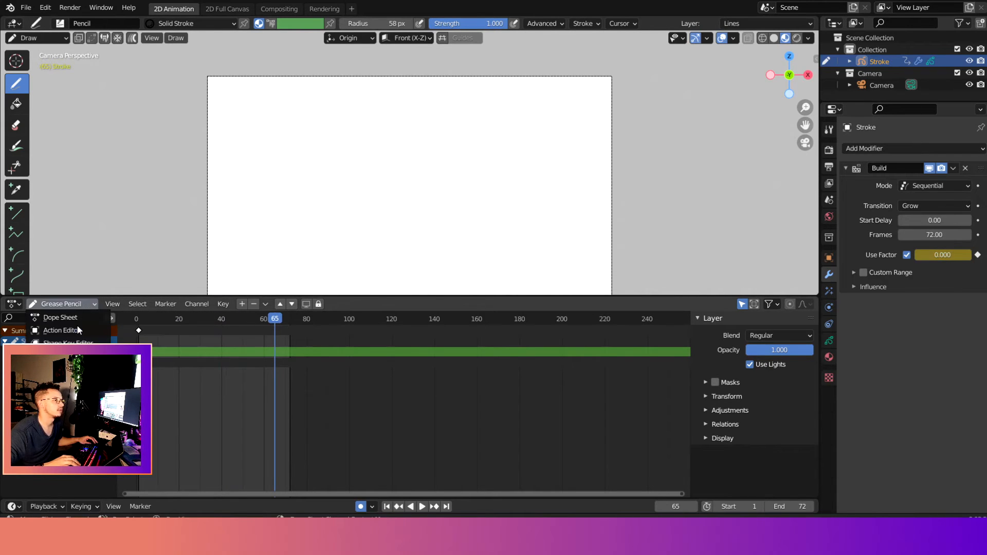
{"action": "left_click", "coordinate": [82, 317]}
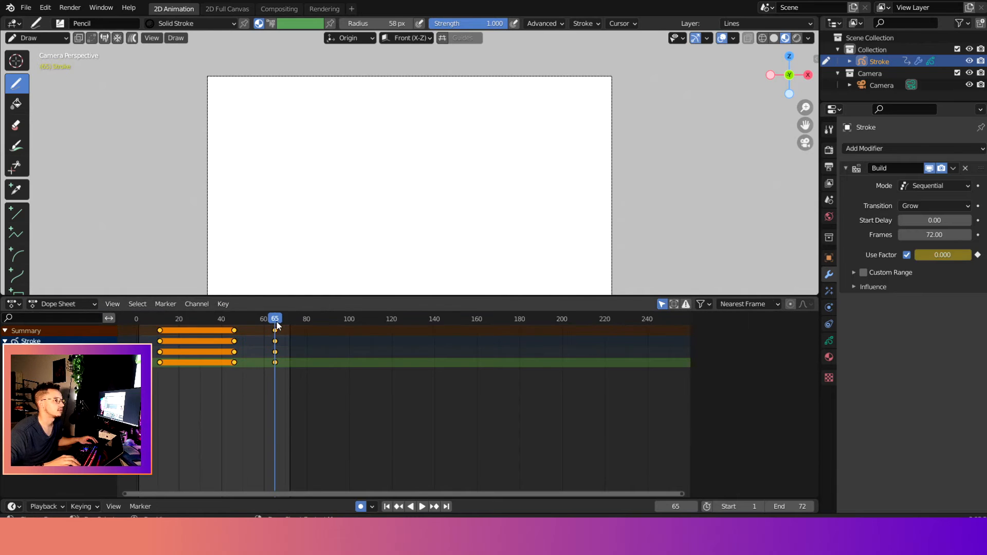
{"action": "key", "text": "space"}
{"action": "key", "text": "x"}
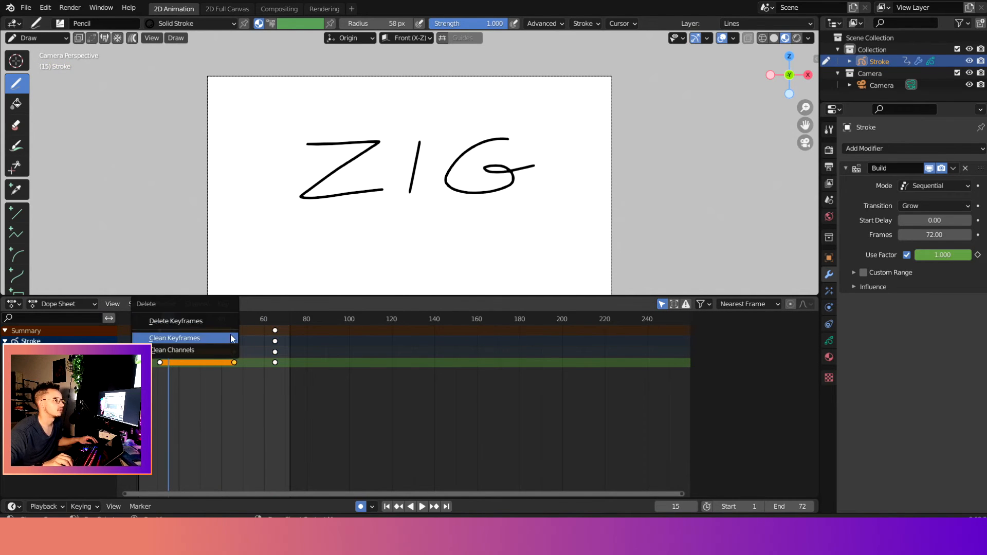
{"action": "left_click", "coordinate": [229, 320]}
{"action": "left_click_drag", "start_coordinate": [171, 318], "coordinate": [160, 320]}
{"action": "left_click", "coordinate": [159, 331]}
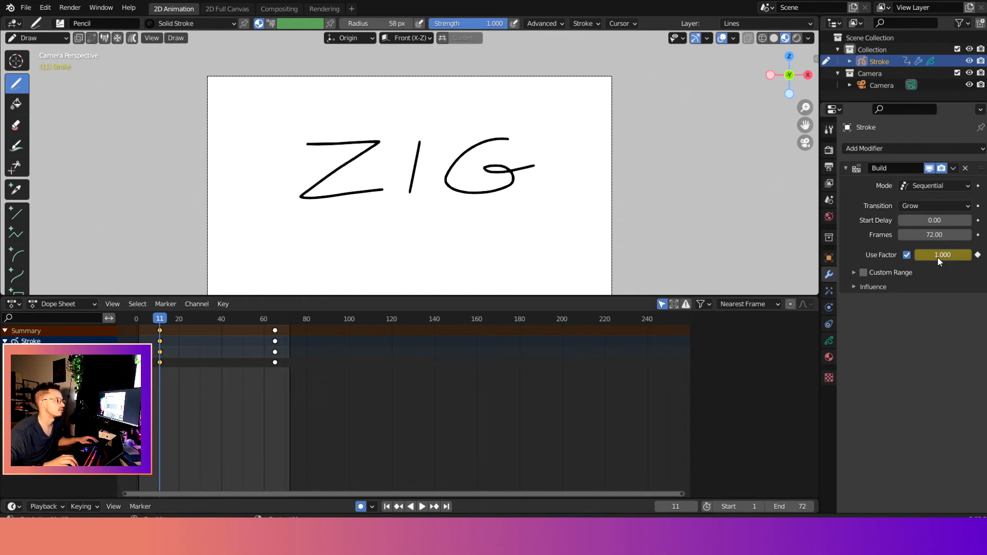
{"action": "key", "text": "alt+i"}
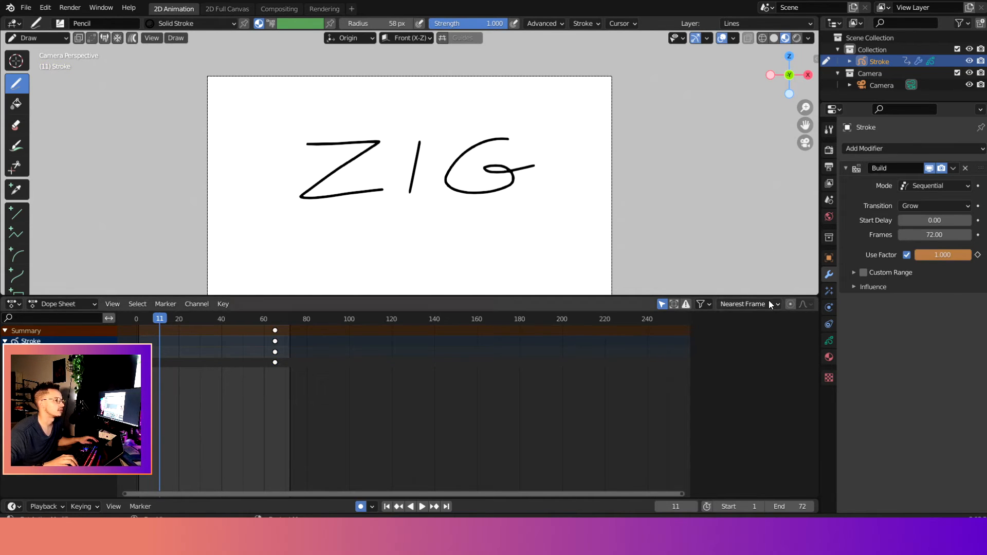
- Keyframe the Build factor at 0 on frame 1 and start playback
{"action": "left_click", "coordinate": [148, 321]}
{"action": "key", "text": "space"}
{"action": "key", "text": "space"}
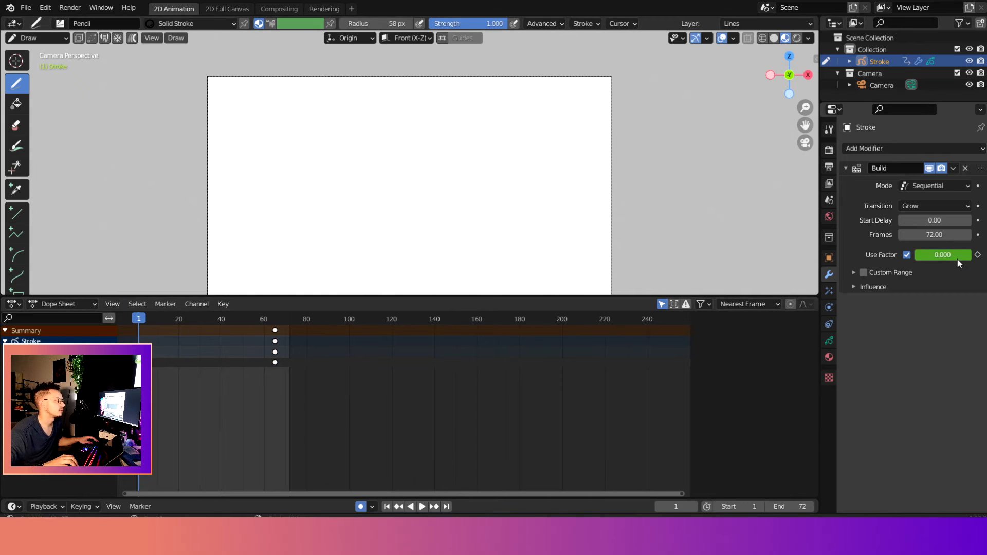
{"action": "left_click", "coordinate": [977, 255]}
{"action": "key", "text": "space"}
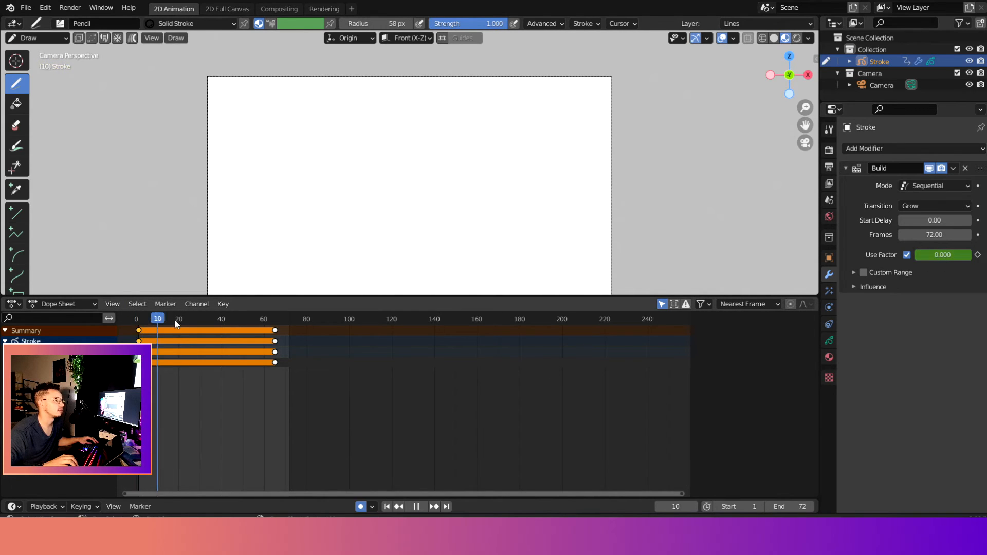
- Stop playback at frame 40 and set the Build factor to 0.63 there as a keyframe
{"action": "left_click_drag", "start_coordinate": [256, 338], "coordinate": [221, 344]}
{"action": "key", "text": "space"}
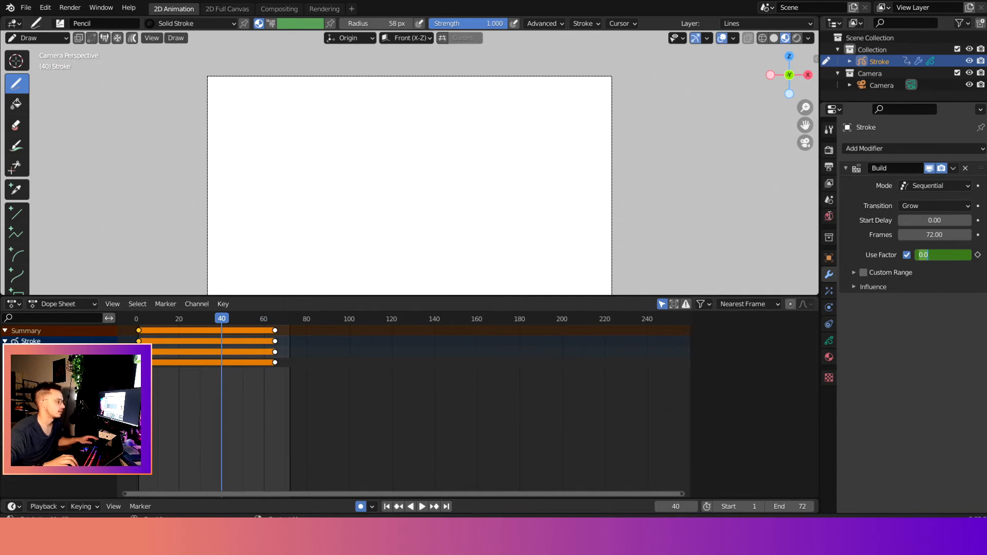
{"action": "type", "text": ".63"}
{"action": "key", "text": "Return"}
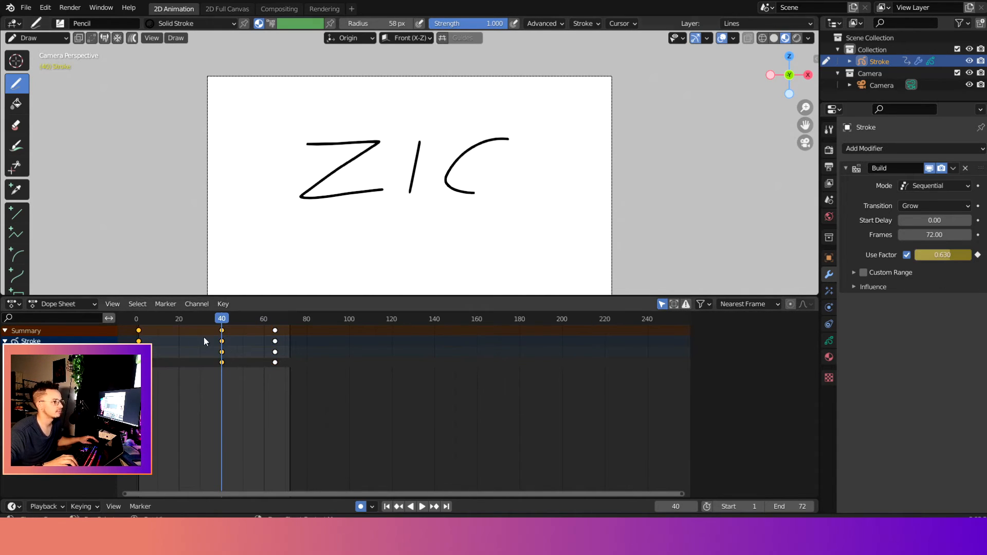
- Keyframe the Build factor at 1 on frame 65 and play the animation from the start
{"action": "left_click", "coordinate": [276, 319]}
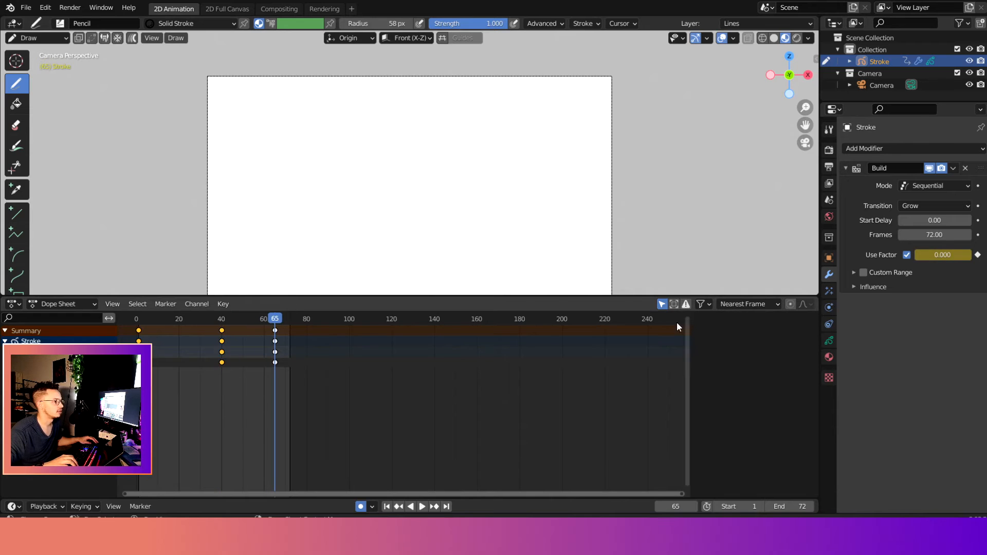
{"action": "type", "text": "1"}
{"action": "key", "text": "Return"}
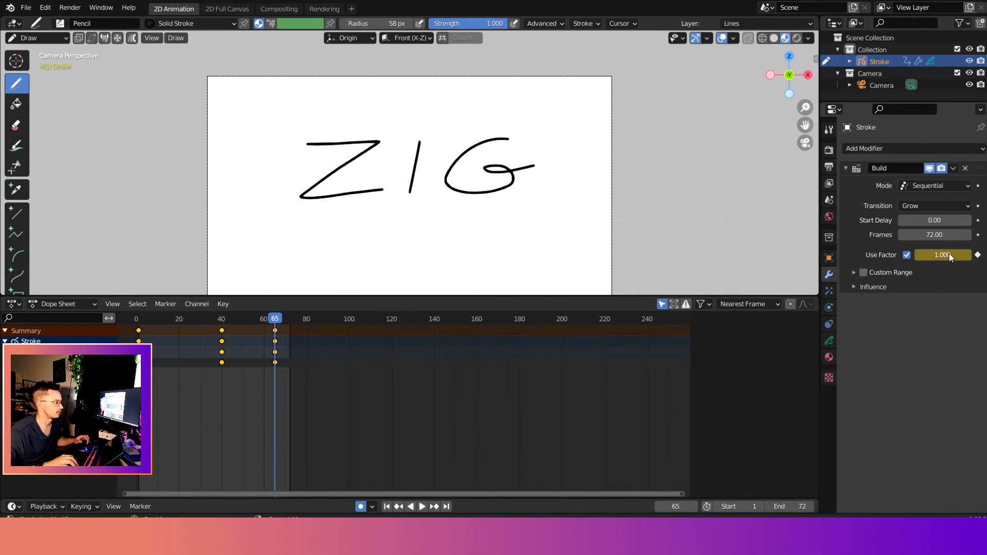
{"action": "left_click_drag", "start_coordinate": [276, 319], "coordinate": [137, 318]}
{"action": "key", "text": "space"}
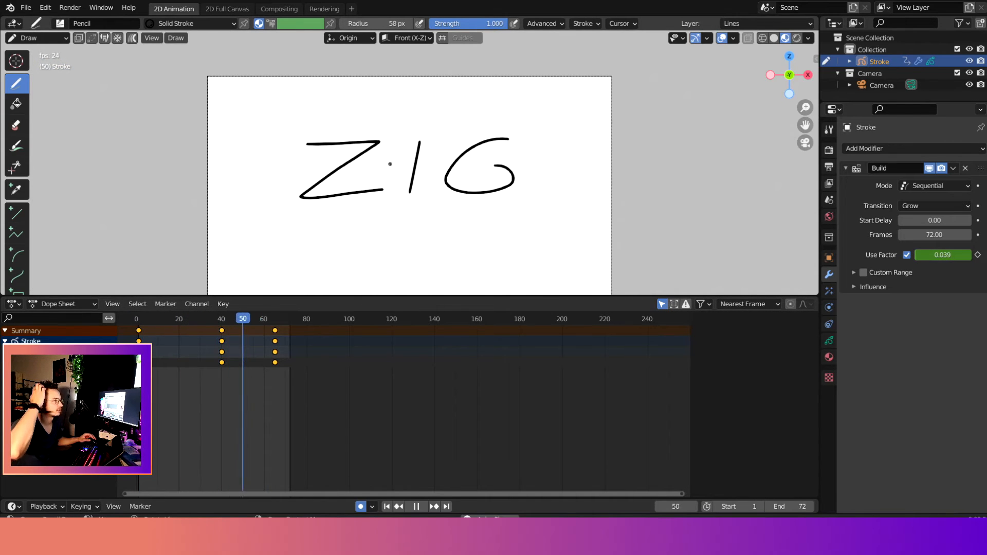
- Try the middle Build factor keyframe at about frame 18 and place it at about frame 57 during playback
{"action": "left_click_drag", "start_coordinate": [225, 397], "coordinate": [205, 301]}
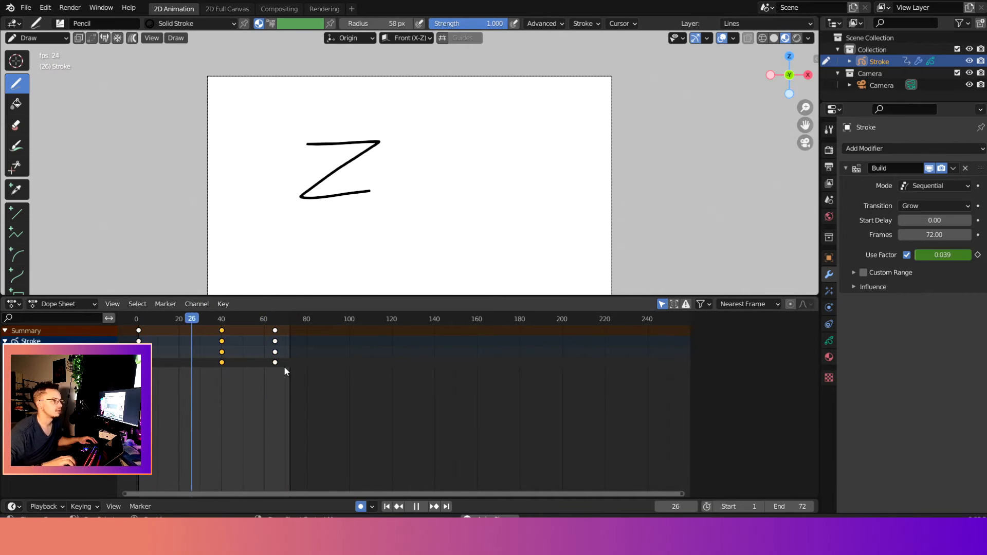
{"action": "key", "text": "g"}
{"action": "left_click", "coordinate": [248, 400]}
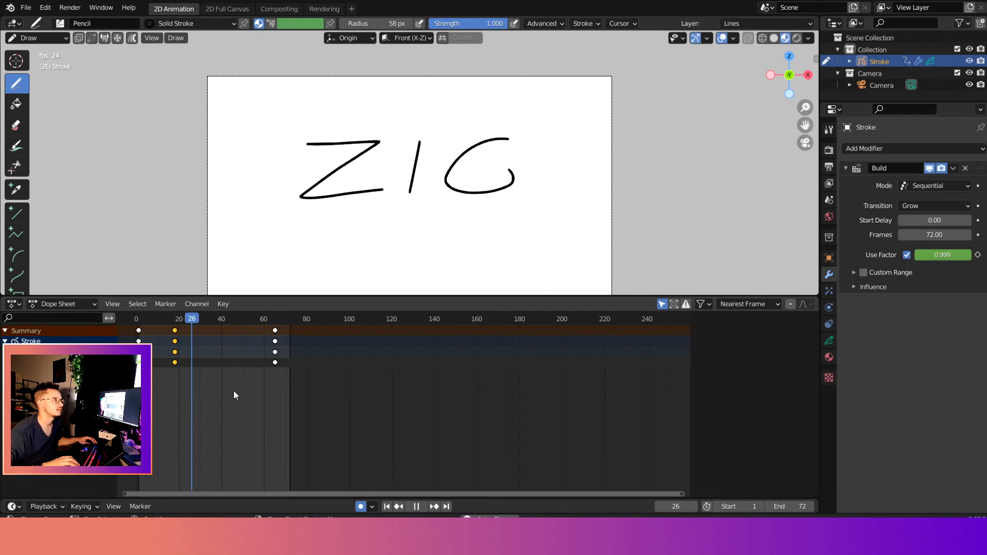
{"action": "left_click_drag", "start_coordinate": [217, 404], "coordinate": [162, 310]}
{"action": "left_click_drag", "start_coordinate": [174, 363], "coordinate": [256, 379]}
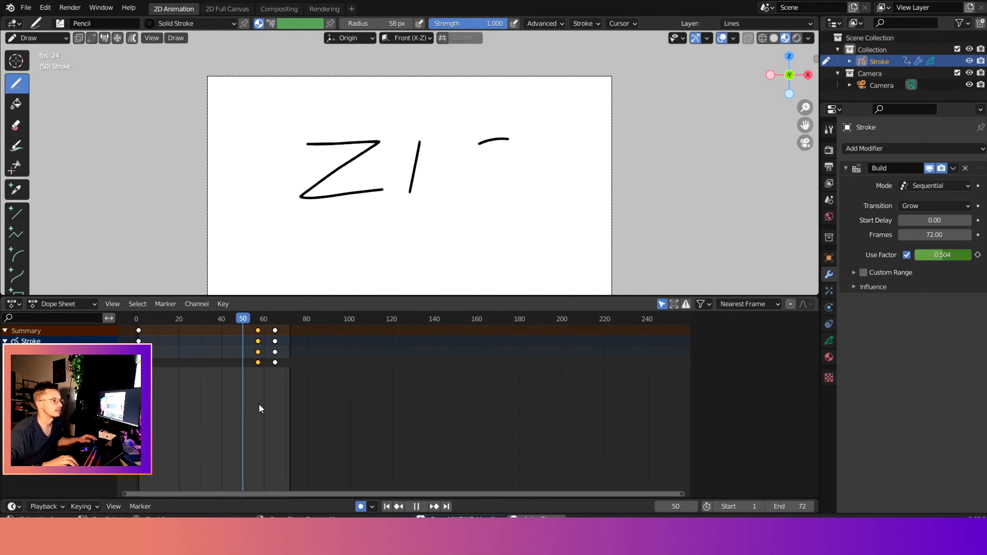
- Change the animation editor from the Dope Sheet to the Graph Editor
{"action": "left_click", "coordinate": [71, 304]}
{"action": "left_click", "coordinate": [67, 342]}
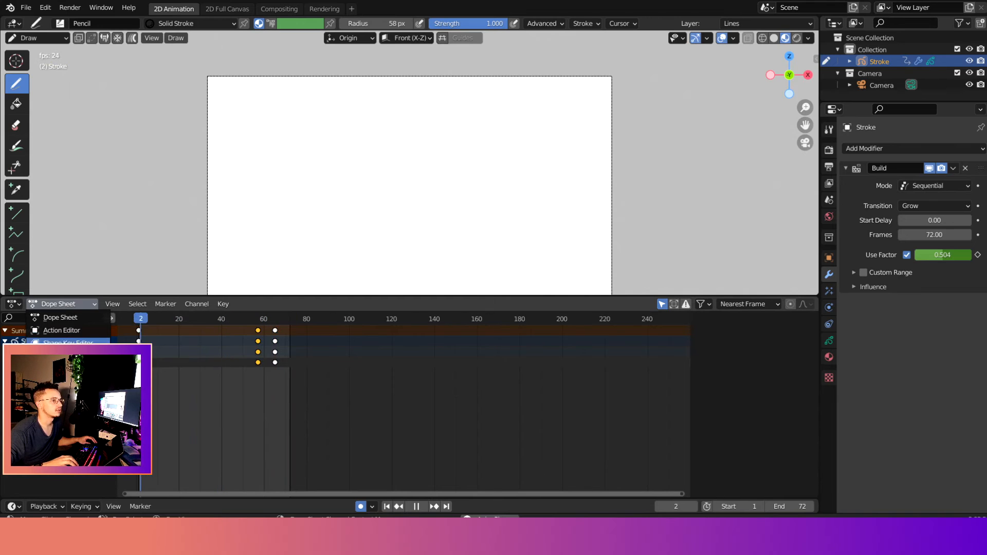
{"action": "left_click", "coordinate": [73, 308]}
{"action": "left_click", "coordinate": [62, 318]}
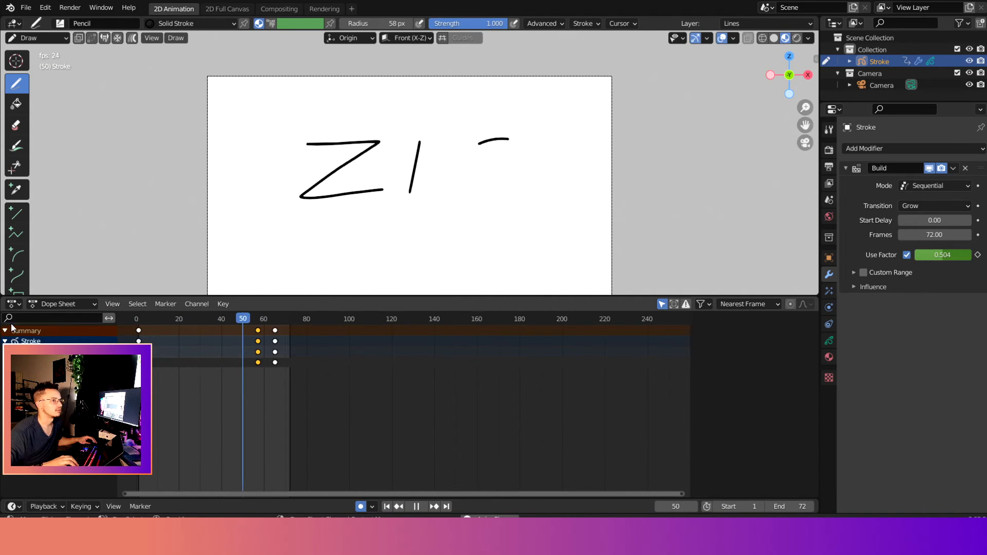
{"action": "left_click", "coordinate": [14, 304]}
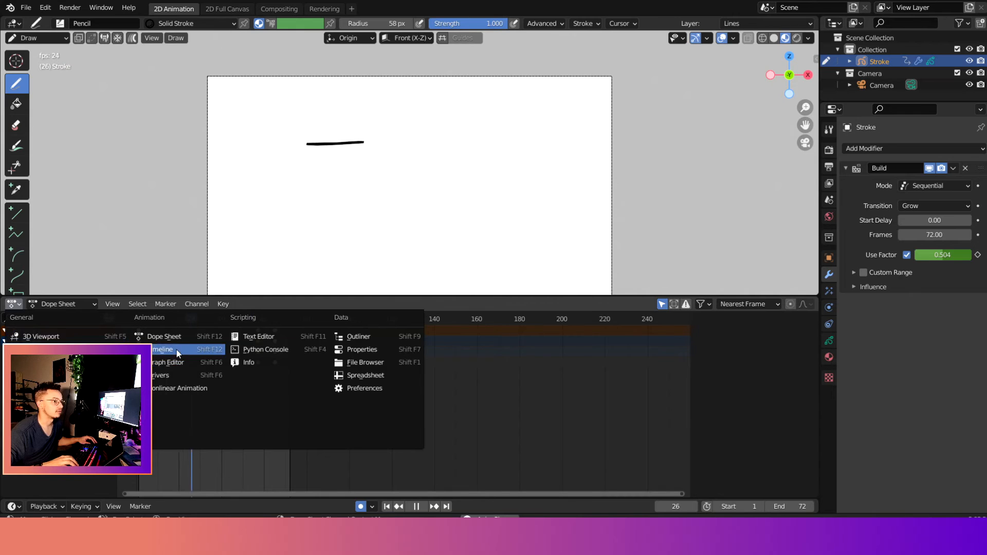
{"action": "left_click", "coordinate": [165, 363]}
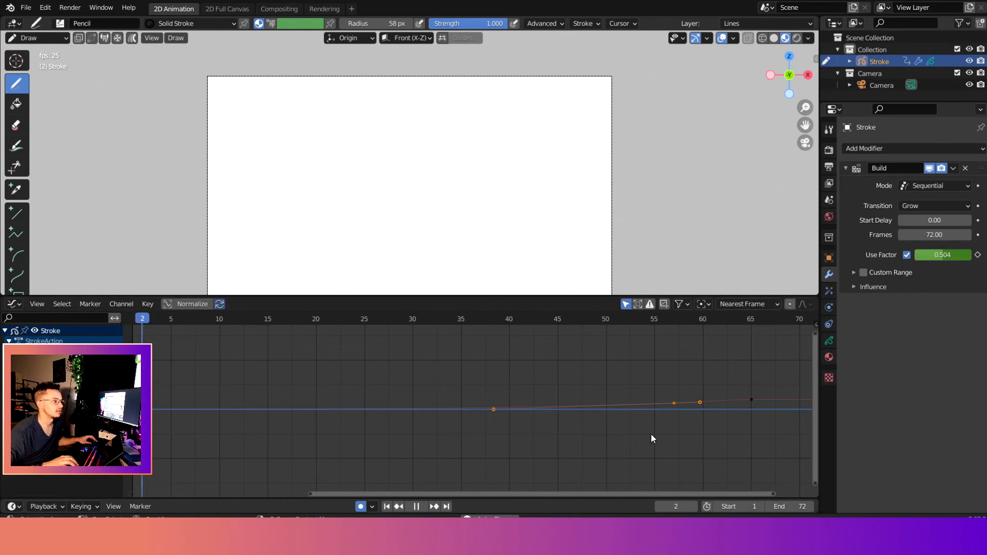
- Tilt the middle keyframe's handles upward on the Build factor curve and raise that keyframe by about 1.41
{"action": "middle_click_drag", "start_coordinate": [625, 431], "coordinate": [347, 393]}
{"action": "scroll", "coordinate": [404, 360], "scroll_direction": "up", "scroll_amount": 9}
{"action": "middle_click_drag", "start_coordinate": [394, 356], "coordinate": [430, 450]}
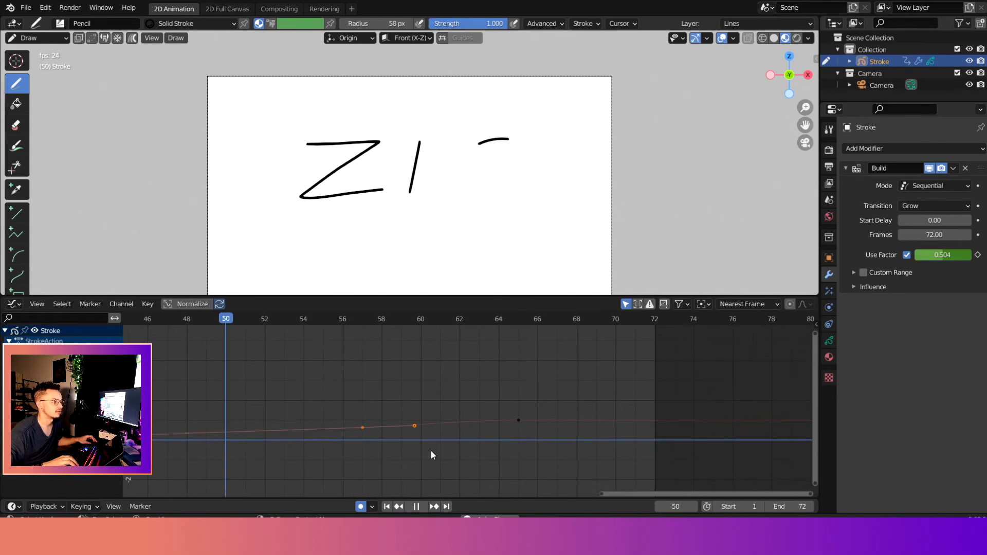
{"action": "left_click_drag", "start_coordinate": [415, 425], "coordinate": [435, 408]}
{"action": "left_click_drag", "start_coordinate": [361, 428], "coordinate": [362, 399]}
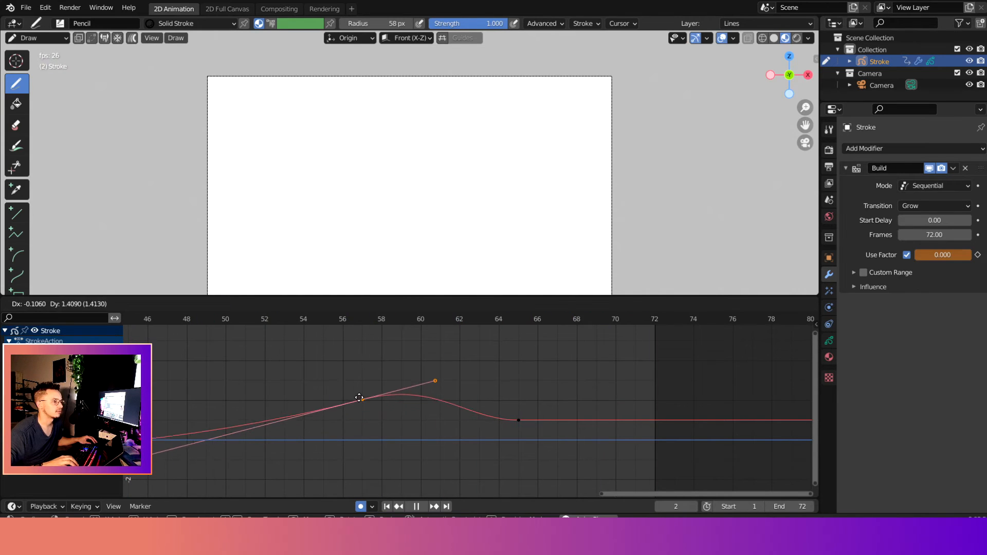
- Steepen the middle keyframe's handles to vertical and move the last keyframe to about frame 69, slightly lower
{"action": "middle_click_drag", "start_coordinate": [431, 456], "coordinate": [478, 442]}
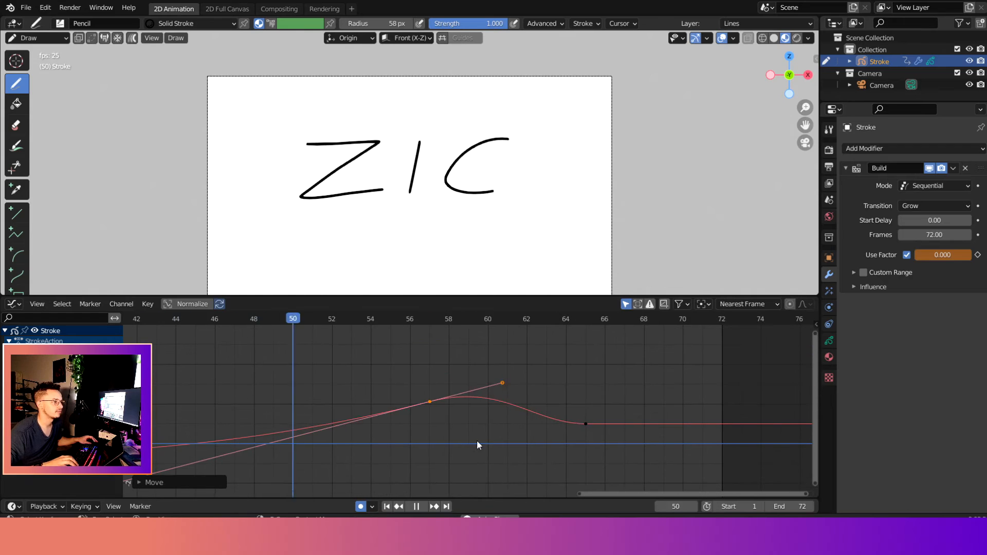
{"action": "left_click_drag", "start_coordinate": [501, 379], "coordinate": [517, 334]}
{"action": "scroll", "coordinate": [464, 418], "scroll_direction": "down", "scroll_amount": 3}
{"action": "scroll", "coordinate": [334, 483], "scroll_direction": "down", "scroll_amount": 4}
{"action": "middle_click_drag", "start_coordinate": [371, 426], "coordinate": [404, 376]}
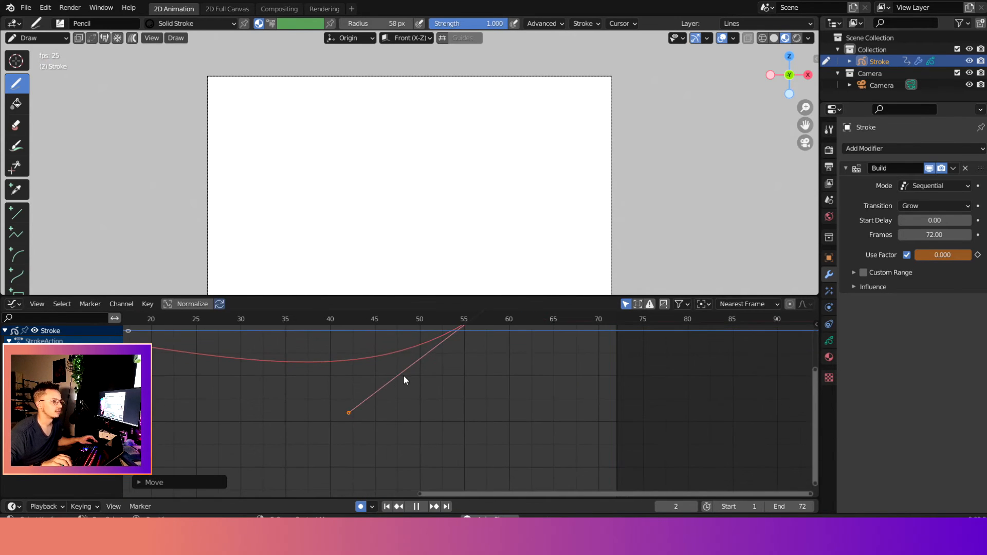
{"action": "middle_click_drag", "start_coordinate": [348, 412], "coordinate": [360, 441]}
{"action": "left_click_drag", "start_coordinate": [361, 442], "coordinate": [495, 378]}
{"action": "middle_click_drag", "start_coordinate": [555, 354], "coordinate": [381, 422]}
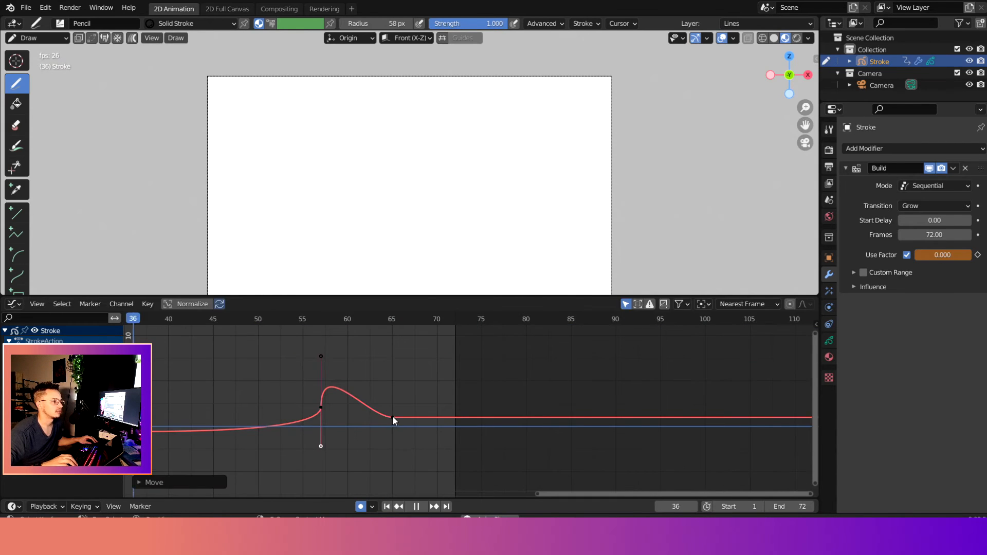
{"action": "left_click_drag", "start_coordinate": [393, 417], "coordinate": [430, 428]}
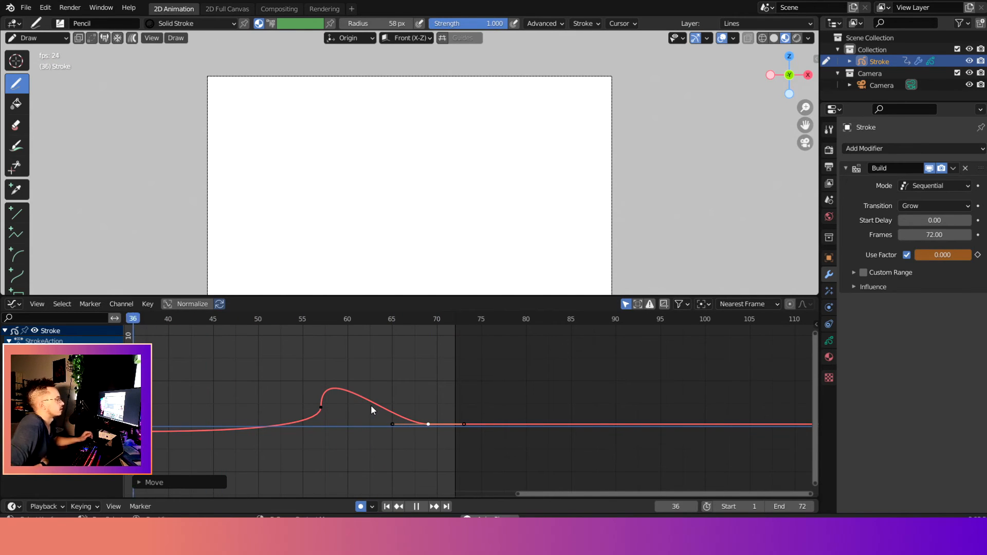
- Expand the Build modifier's Influence settings, and enable and expand its Custom Range
{"action": "left_click", "coordinate": [863, 280]}
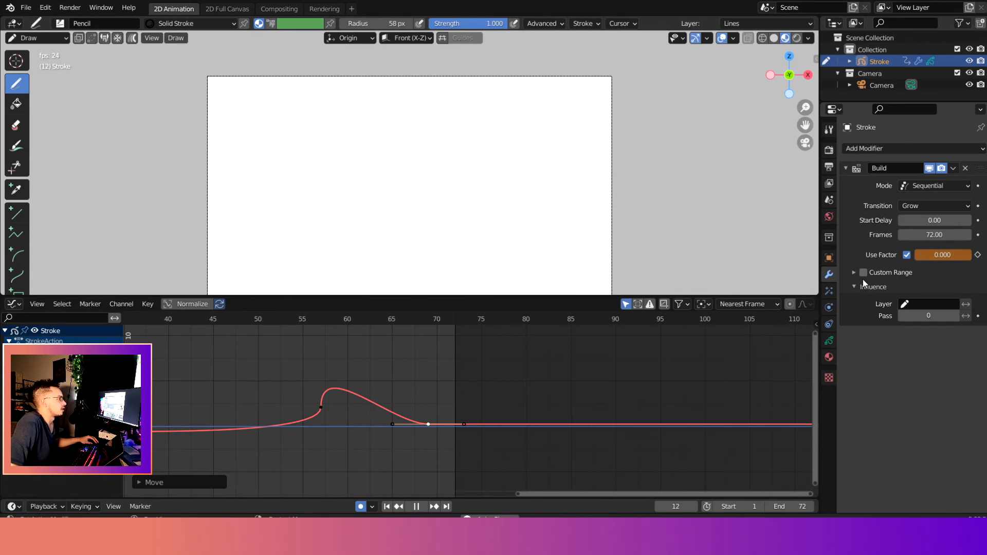
{"action": "left_click", "coordinate": [863, 274]}
{"action": "left_click", "coordinate": [854, 272]}
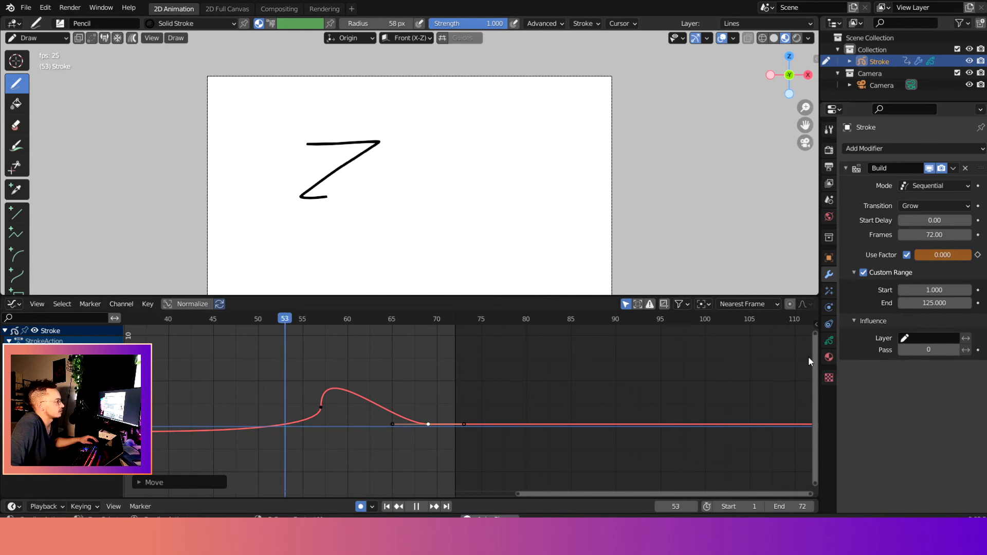
{"action": "left_click_drag", "start_coordinate": [836, 360], "coordinate": [757, 335]}
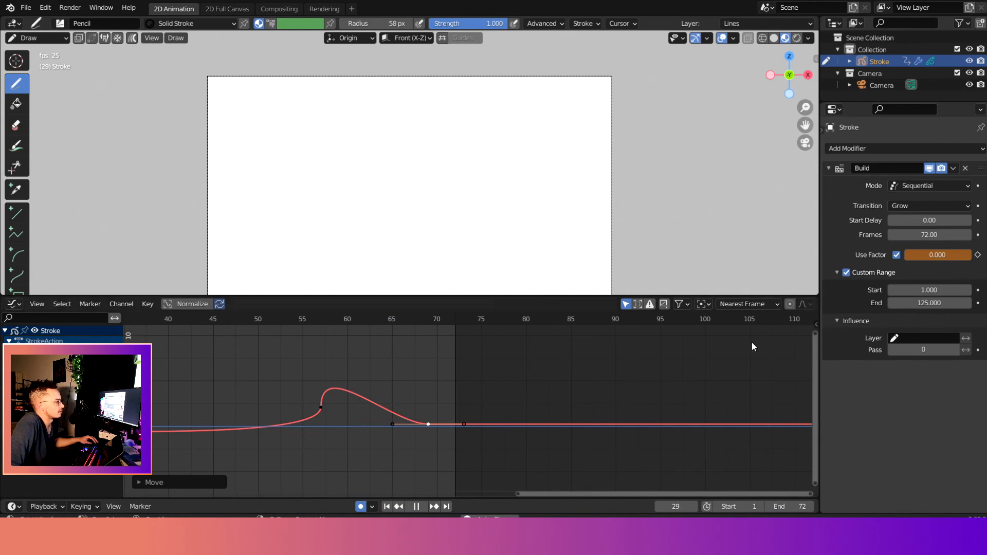
{"action": "mouse_move", "coordinate": [822, 352]}
{"action": "left_mouse_down"}
{"action": "mouse_move", "coordinate": [853, 360]}
{"action": "mouse_move", "coordinate": [818, 370]}
{"action": "left_mouse_up"}
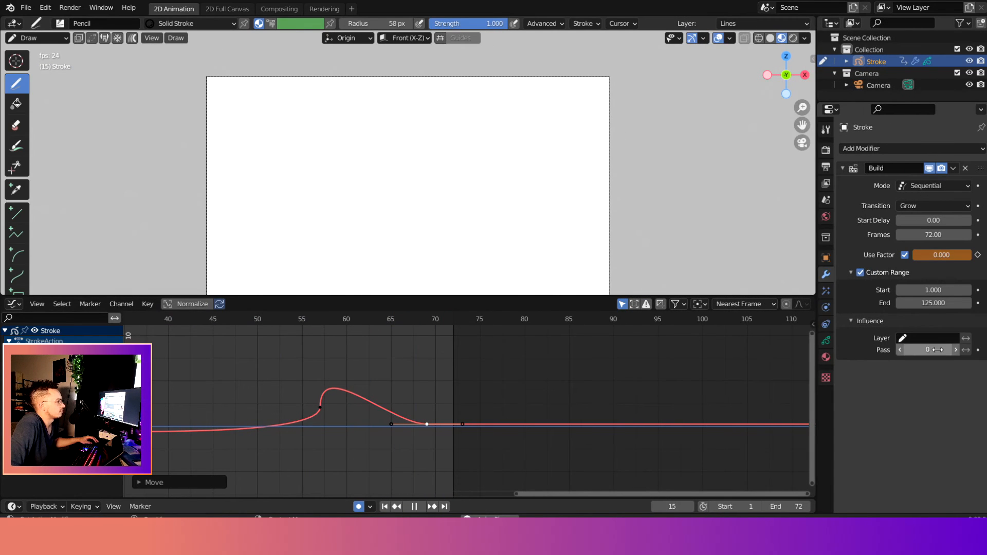
- Try the Lines layer as the Build modifier's influence layer and set it to Fills
{"action": "left_click", "coordinate": [920, 338]}
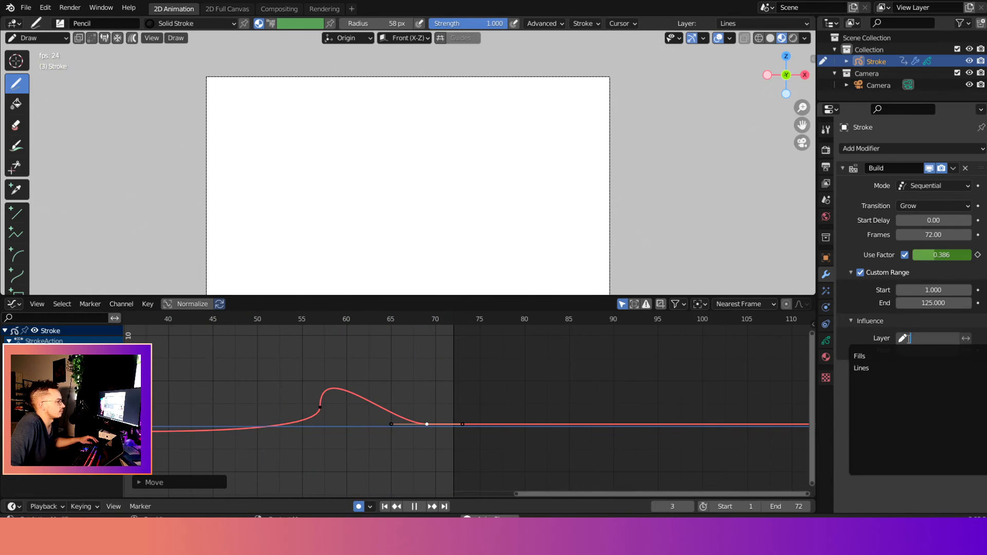
{"action": "left_click", "coordinate": [878, 367]}
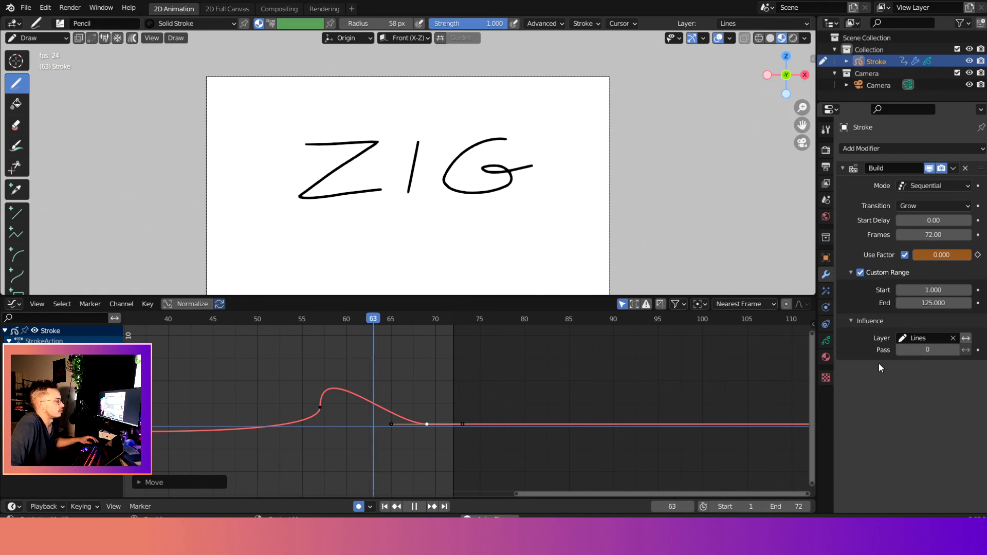
{"action": "left_click", "coordinate": [925, 339]}
{"action": "left_click", "coordinate": [909, 356]}
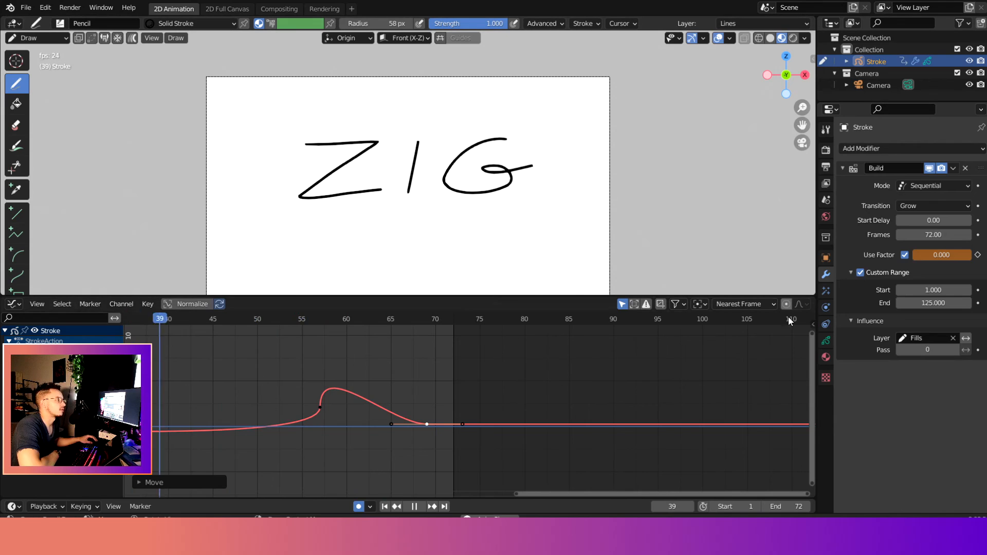
- Show the grease pencil object's layers and make Fills the active layer
{"action": "left_click", "coordinate": [826, 356]}
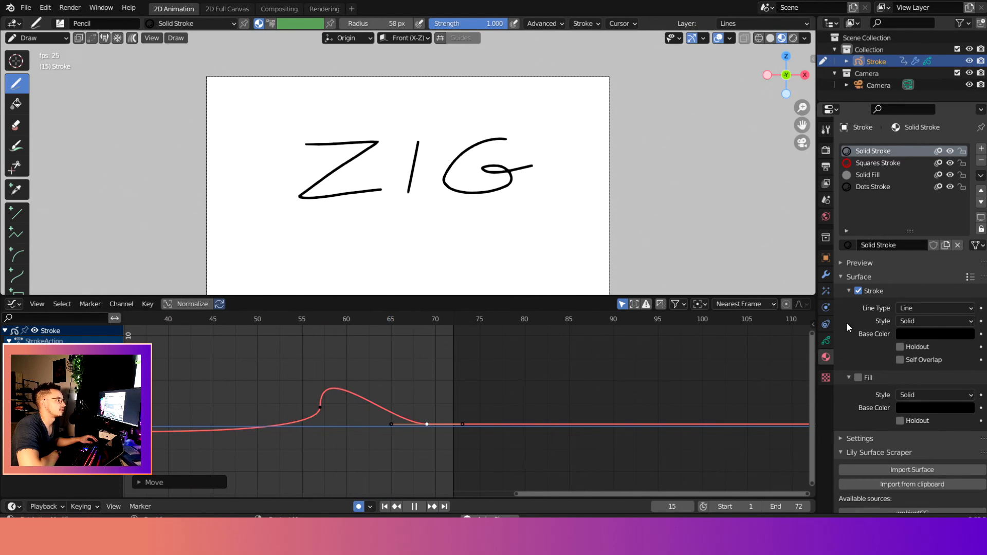
{"action": "left_click", "coordinate": [826, 340]}
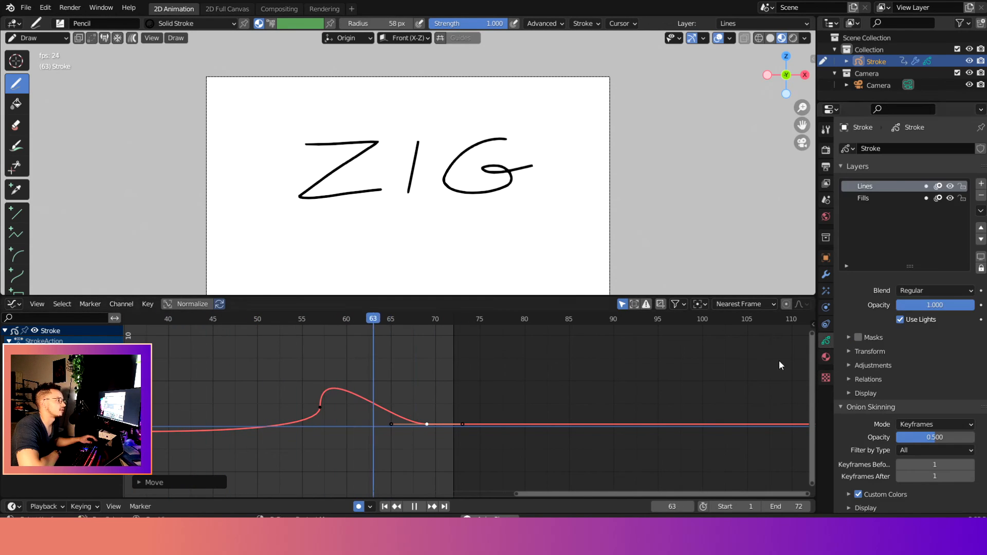
{"action": "left_click", "coordinate": [897, 198]}
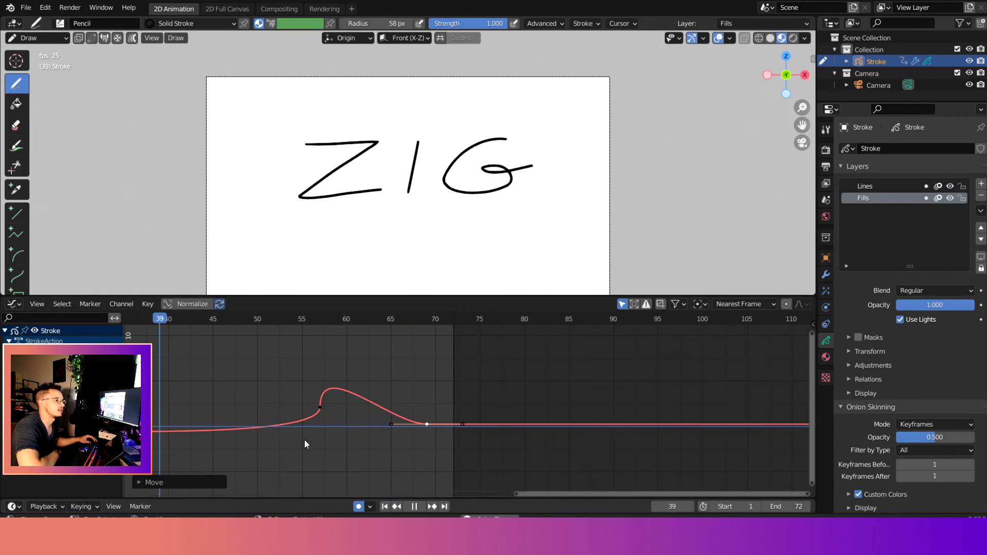
- Stop playback, go to frame 1 and play the animation again
{"action": "left_click", "coordinate": [415, 508]}
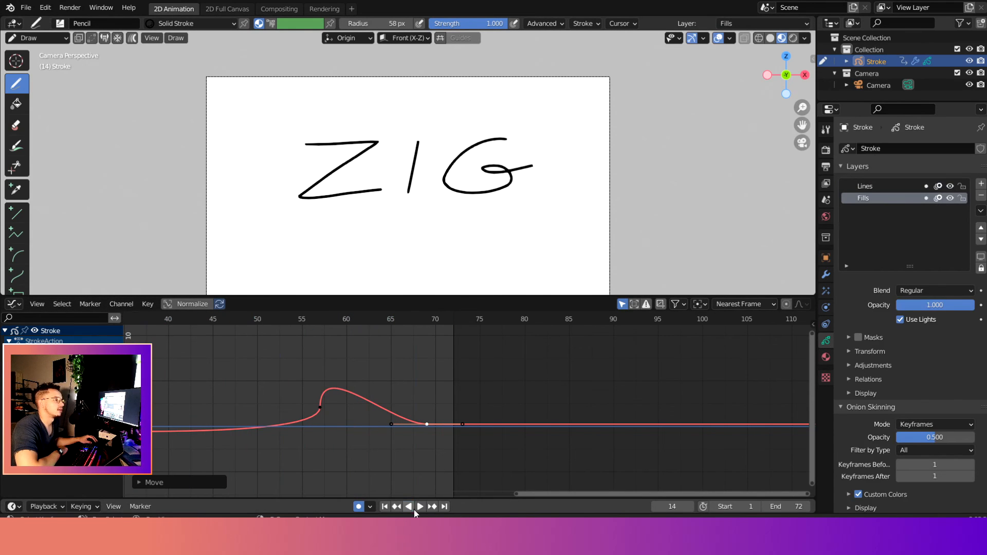
{"action": "mouse_move", "coordinate": [412, 318]}
{"action": "left_mouse_down"}
{"action": "mouse_move", "coordinate": [132, 318]}
{"action": "mouse_move", "coordinate": [807, 358]}
{"action": "mouse_move", "coordinate": [786, 385]}
{"action": "left_mouse_up"}
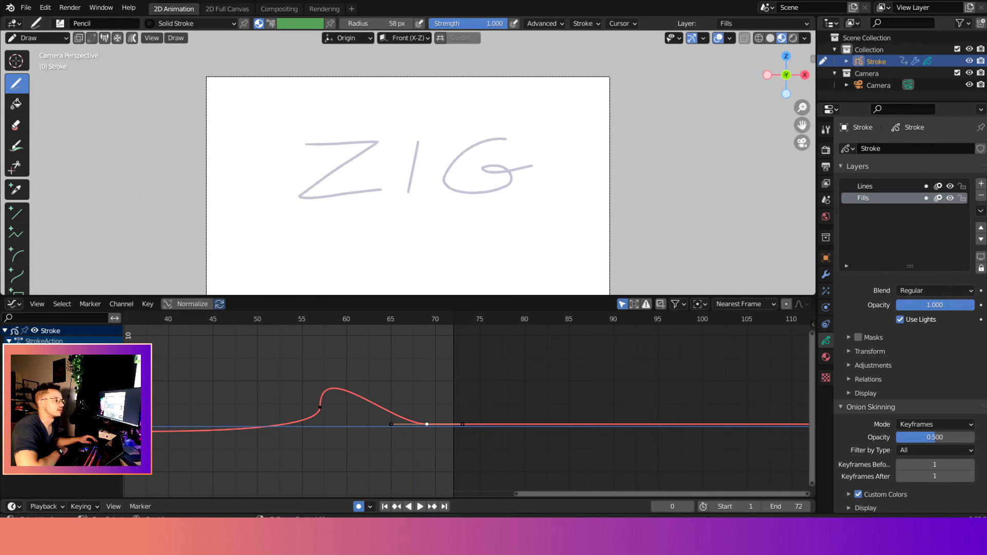
{"action": "key", "text": "Right"}
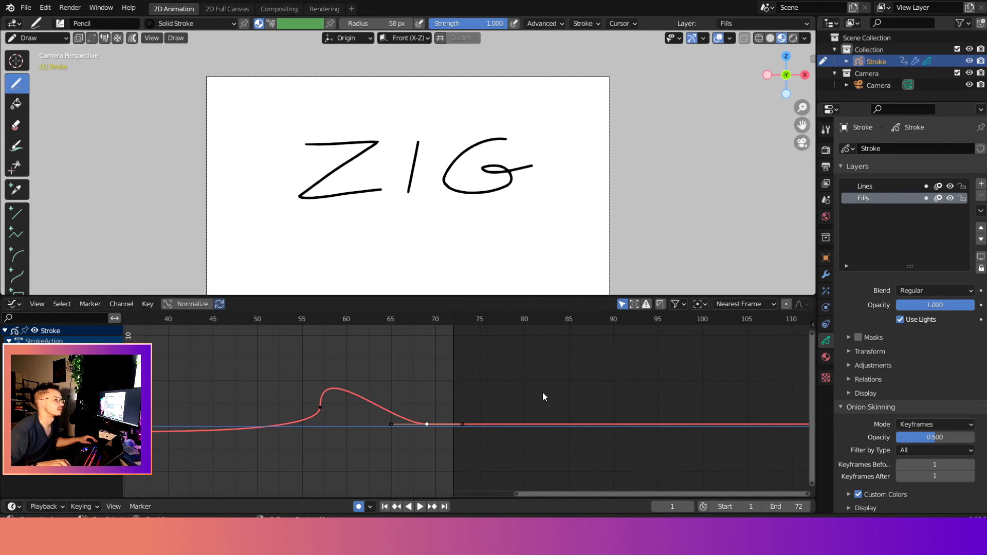
{"action": "key", "text": "space"}
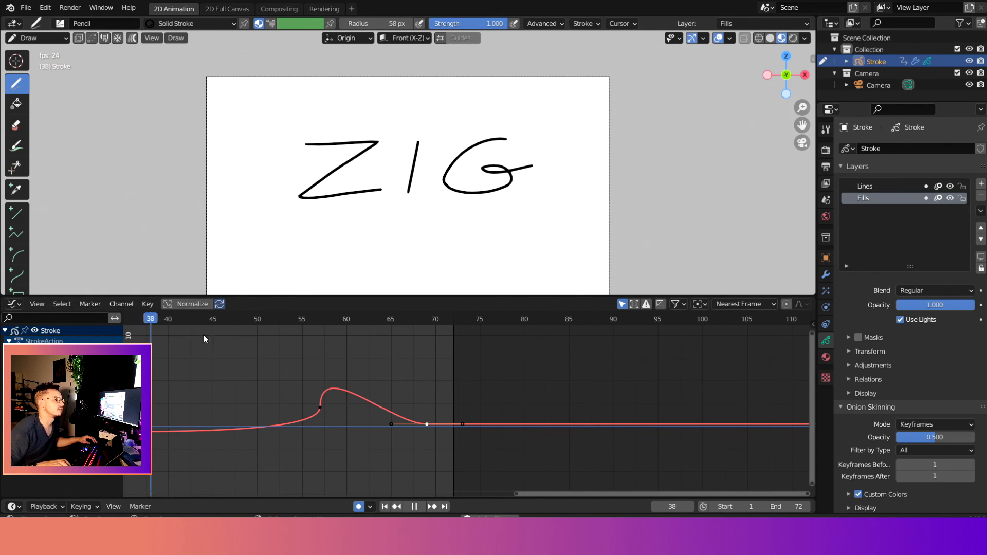